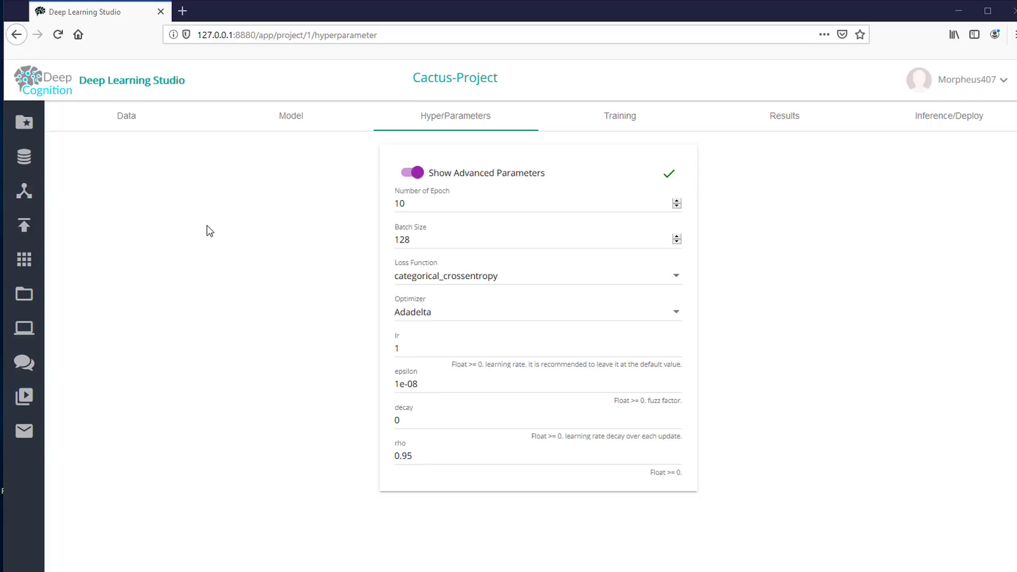
- Show Run4 in the project results and examine its training and validation loss and accuracy graphs
{"action": "left_click", "coordinate": [618, 124]}
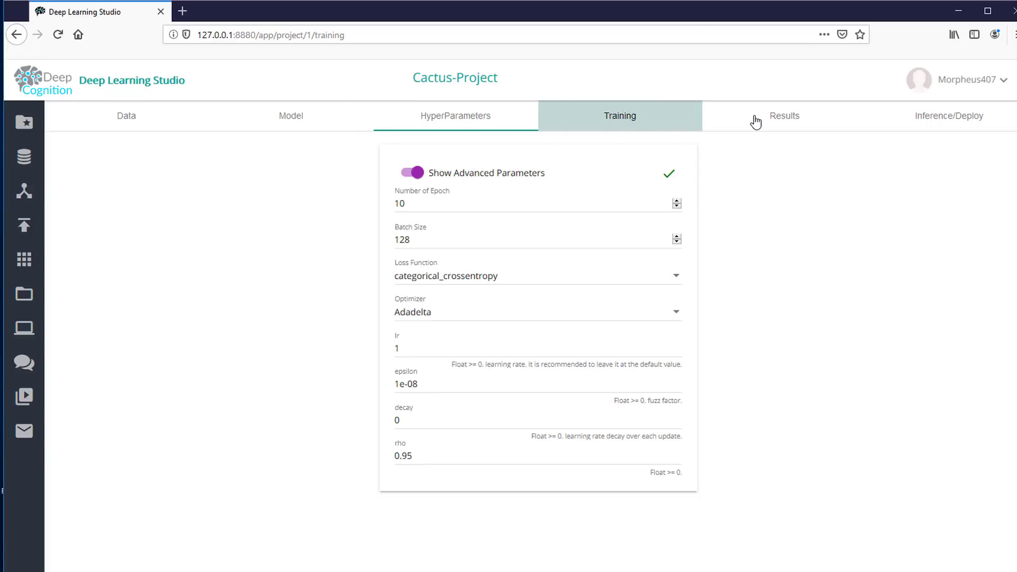
{"action": "left_click", "coordinate": [756, 122]}
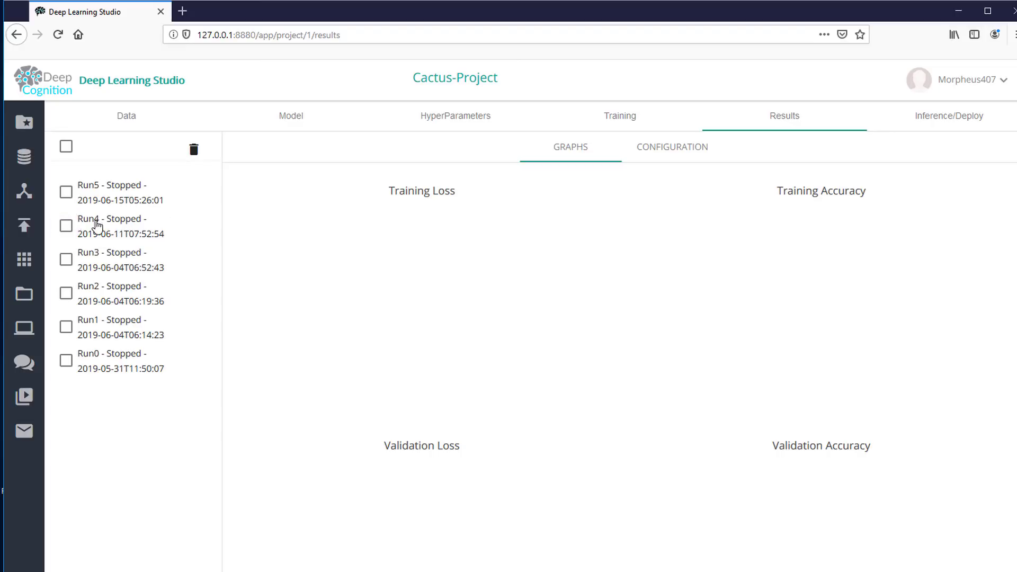
{"action": "left_click", "coordinate": [66, 226]}
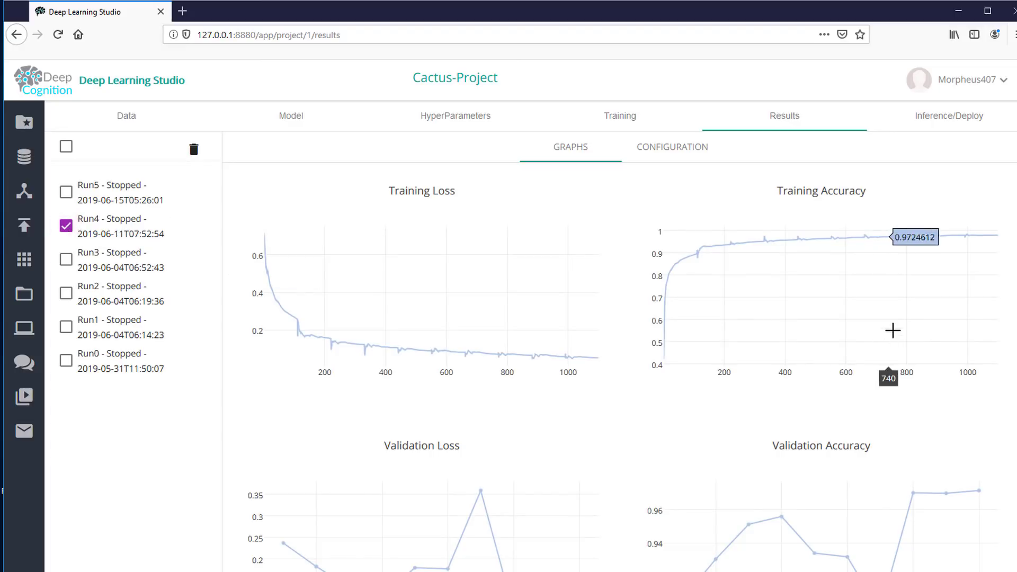
{"action": "scroll", "coordinate": [955, 350], "scroll_direction": "down", "scroll_amount": 3}
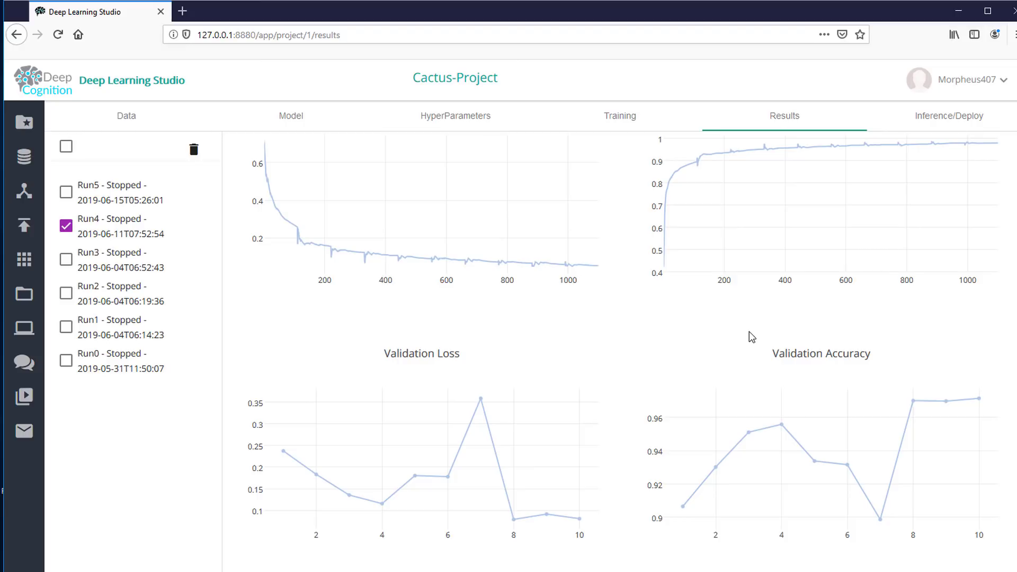
{"action": "scroll", "coordinate": [751, 336], "scroll_direction": "up", "scroll_amount": 3}
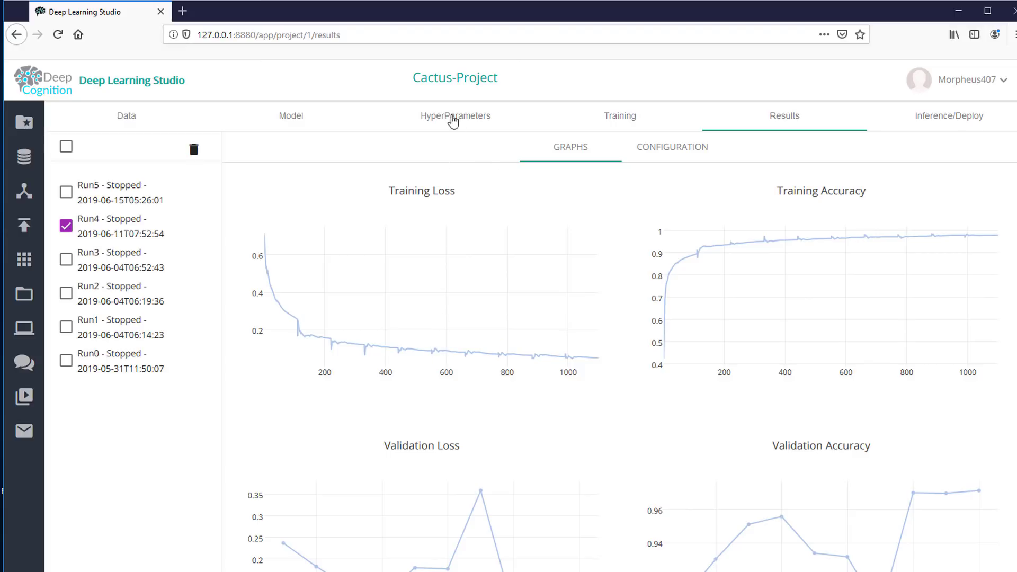
- Review the project's hyperparameters, toggling the advanced parameters off and on, and bring the number of epochs into focus
{"action": "left_click", "coordinate": [454, 117]}
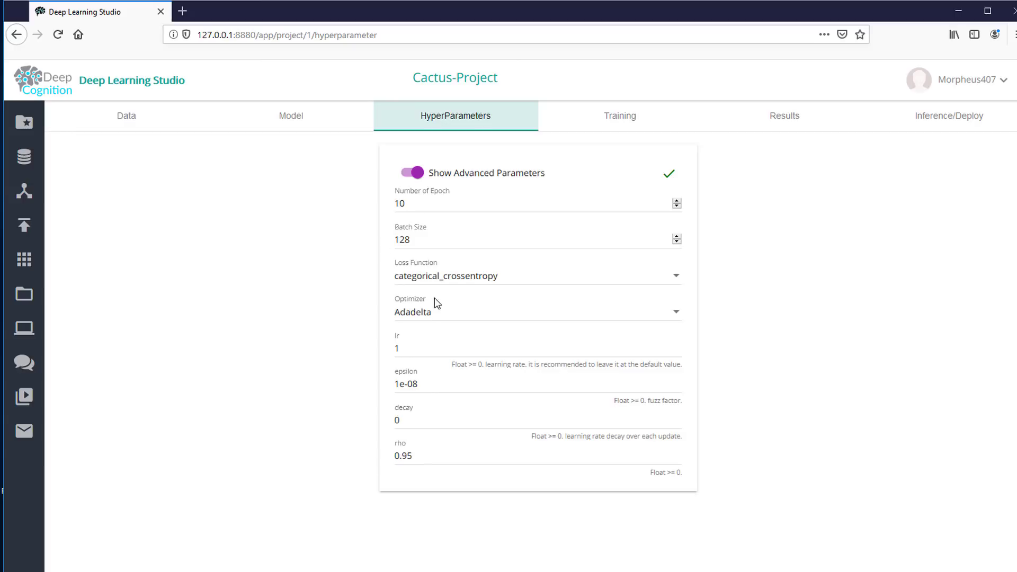
{"action": "left_click", "coordinate": [419, 171]}
{"action": "left_click", "coordinate": [418, 172]}
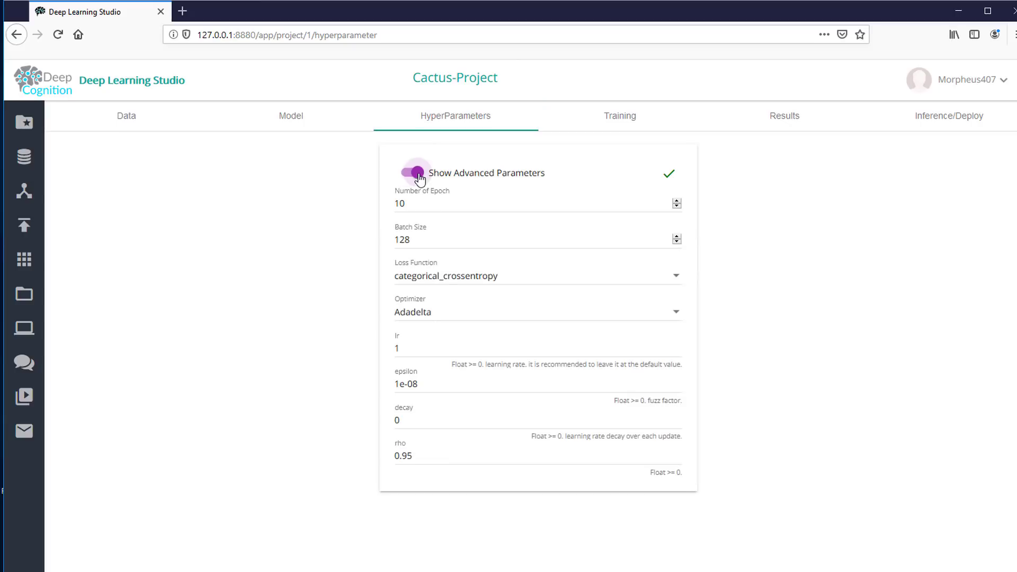
{"action": "left_click", "coordinate": [417, 174]}
{"action": "left_click", "coordinate": [418, 173]}
{"action": "left_click", "coordinate": [431, 208]}
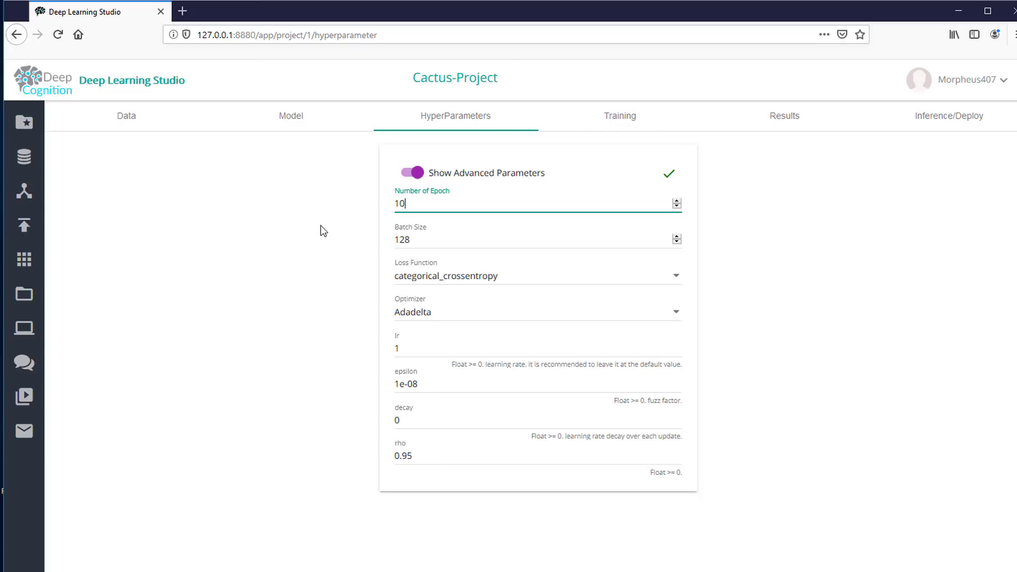
- Check the dataset's training and validation split, and inspect Run4's validation accuracy epoch by epoch in the results
{"action": "left_click", "coordinate": [150, 118]}
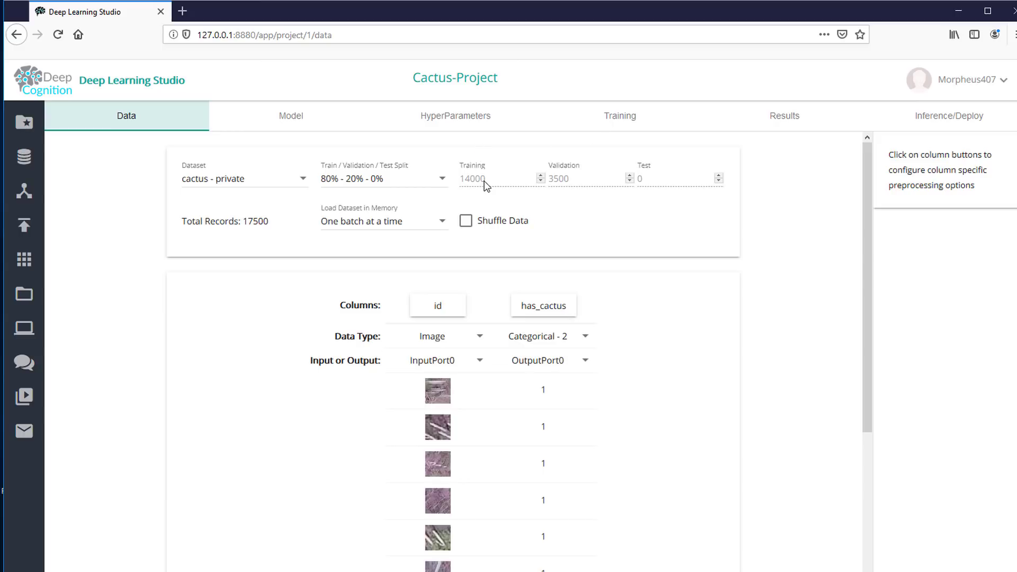
{"action": "left_click", "coordinate": [799, 123]}
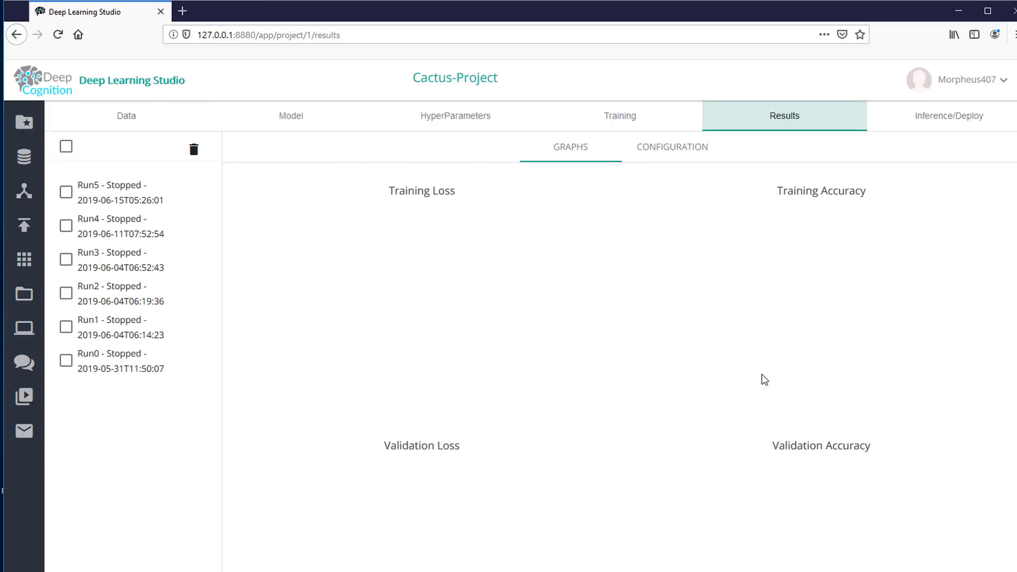
{"action": "left_click", "coordinate": [67, 233]}
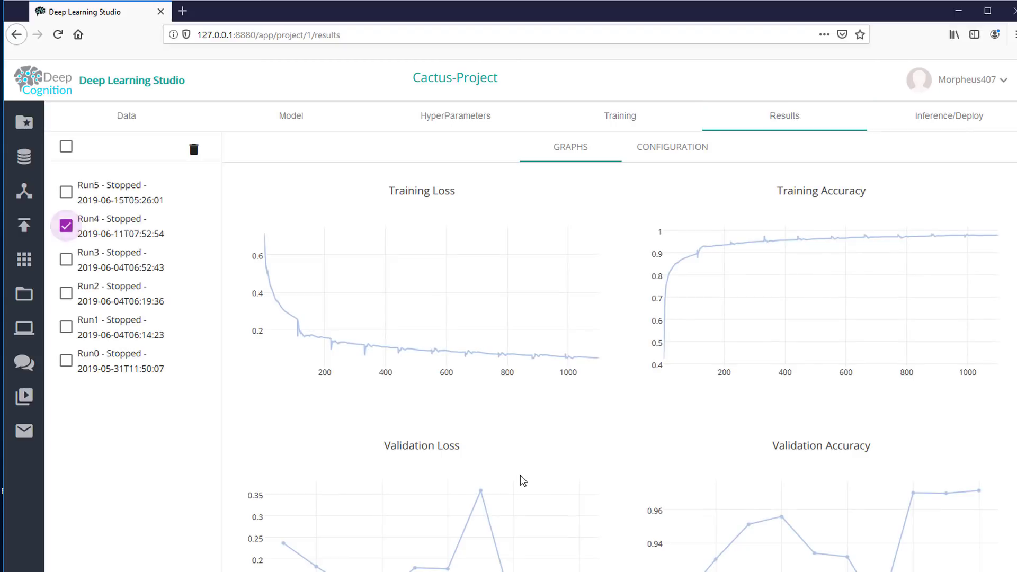
{"action": "scroll", "coordinate": [824, 386], "scroll_direction": "down", "scroll_amount": 2}
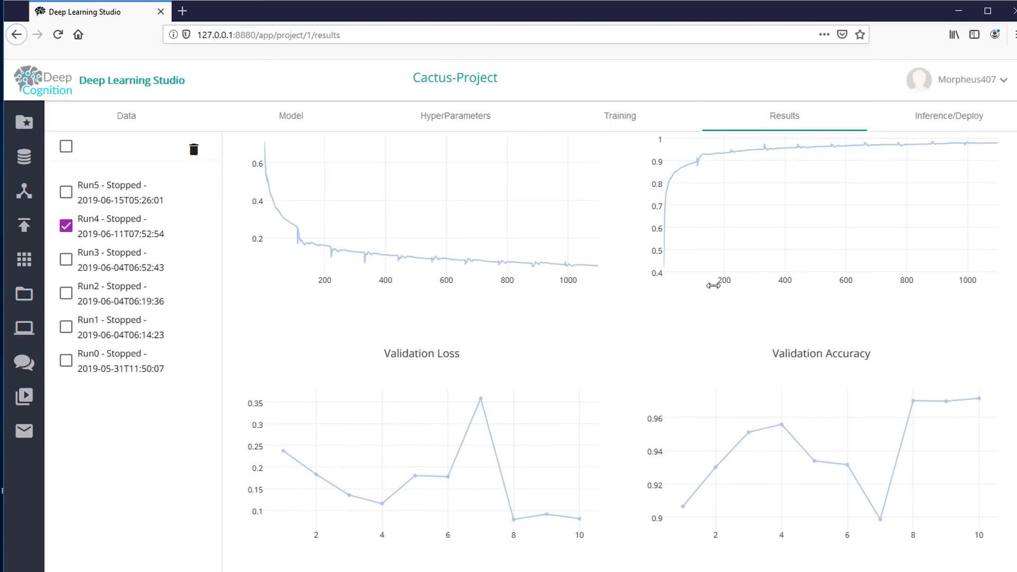
{"action": "mouse_move", "coordinate": [683, 502]}
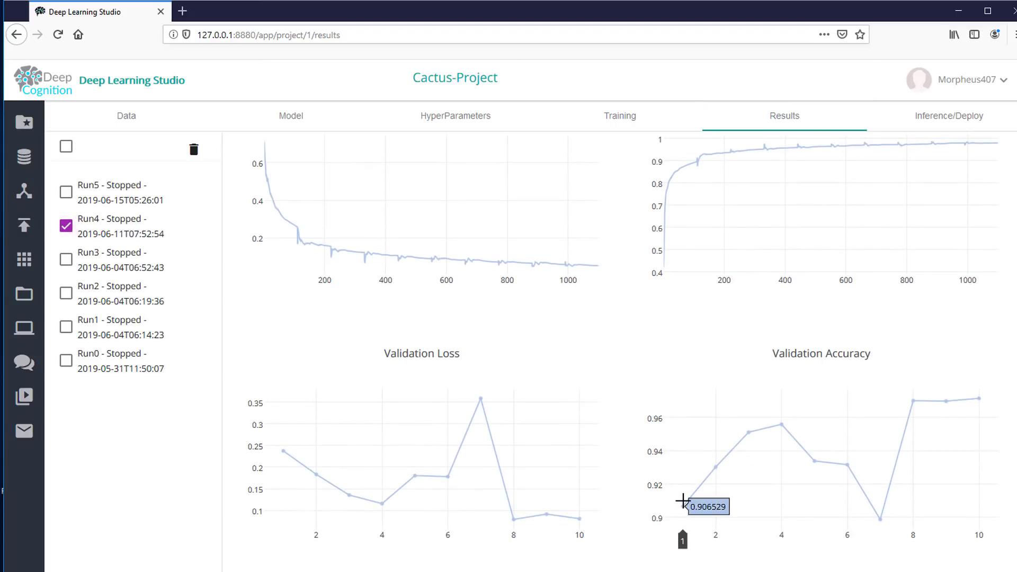
{"action": "mouse_move", "coordinate": [718, 477]}
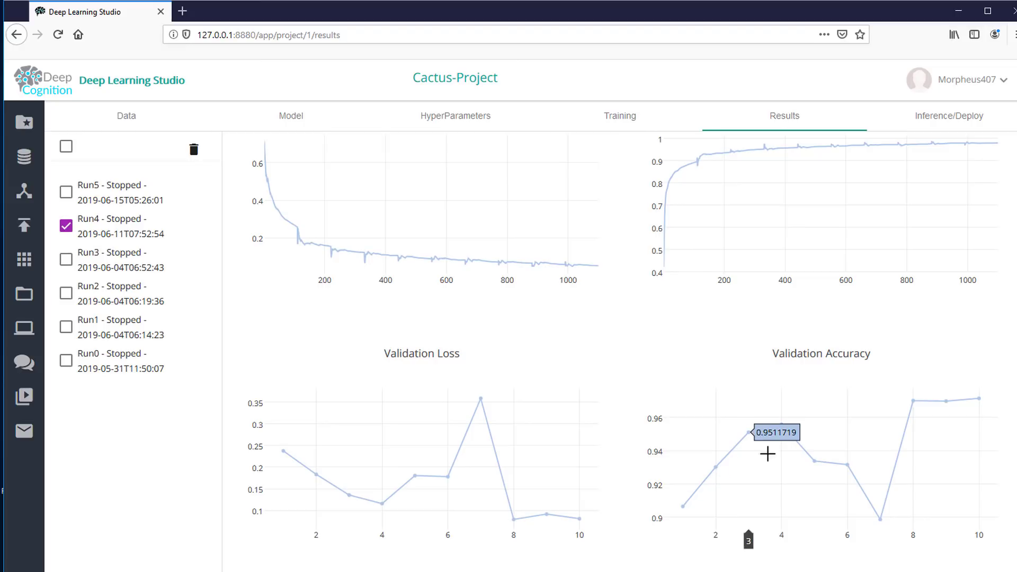
{"action": "mouse_move", "coordinate": [814, 458]}
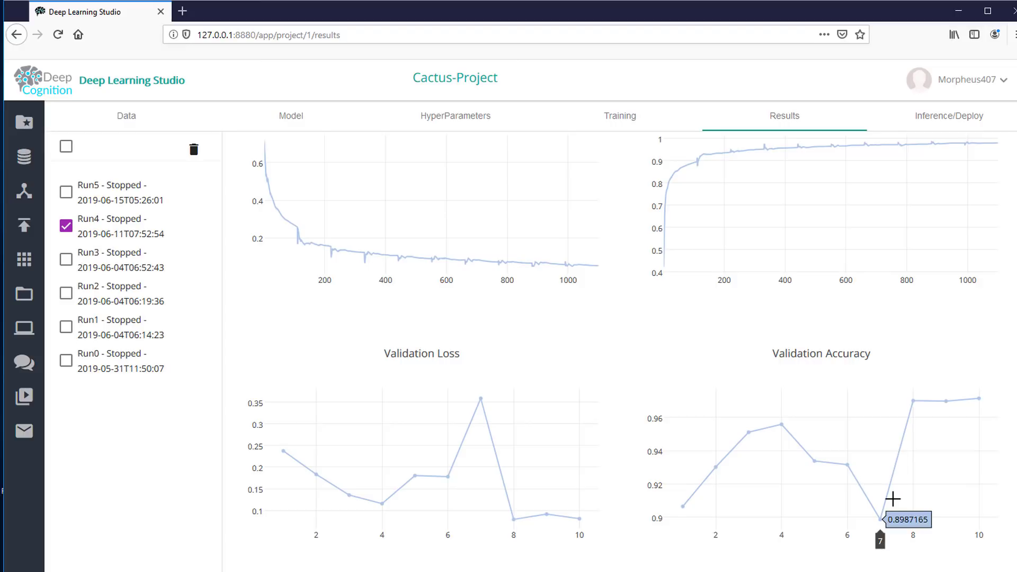
{"action": "mouse_move", "coordinate": [926, 467]}
{"action": "mouse_move", "coordinate": [976, 459]}
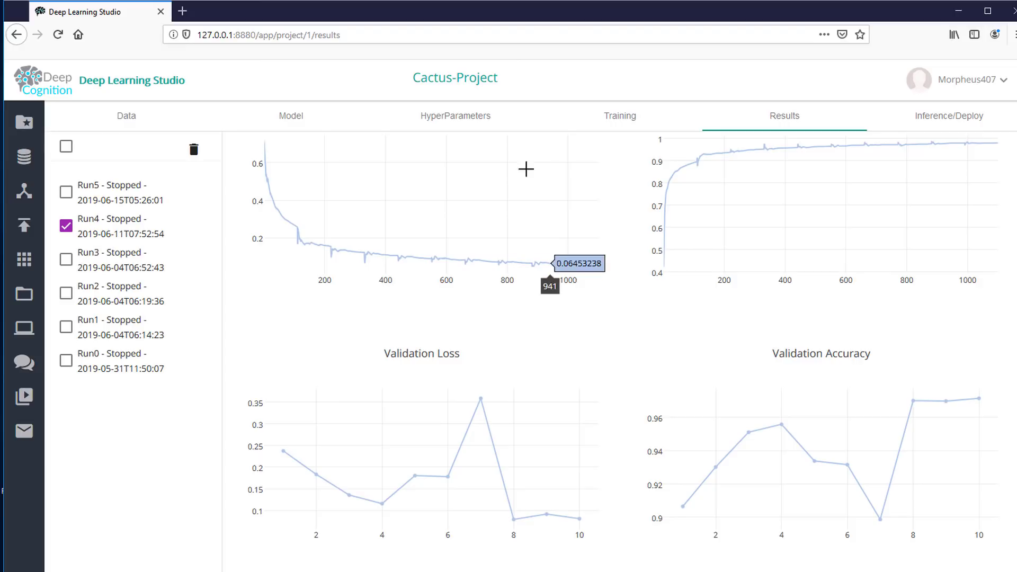
- Return to the hyperparameters and review the number of epochs and the batch size
{"action": "left_click", "coordinate": [487, 122]}
{"action": "left_click", "coordinate": [439, 201]}
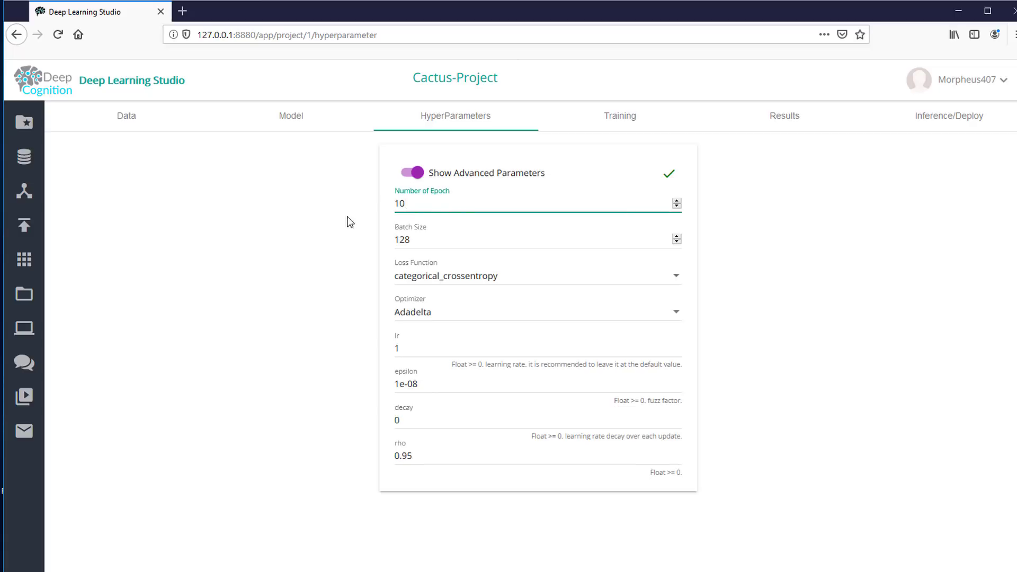
{"action": "left_click", "coordinate": [285, 232]}
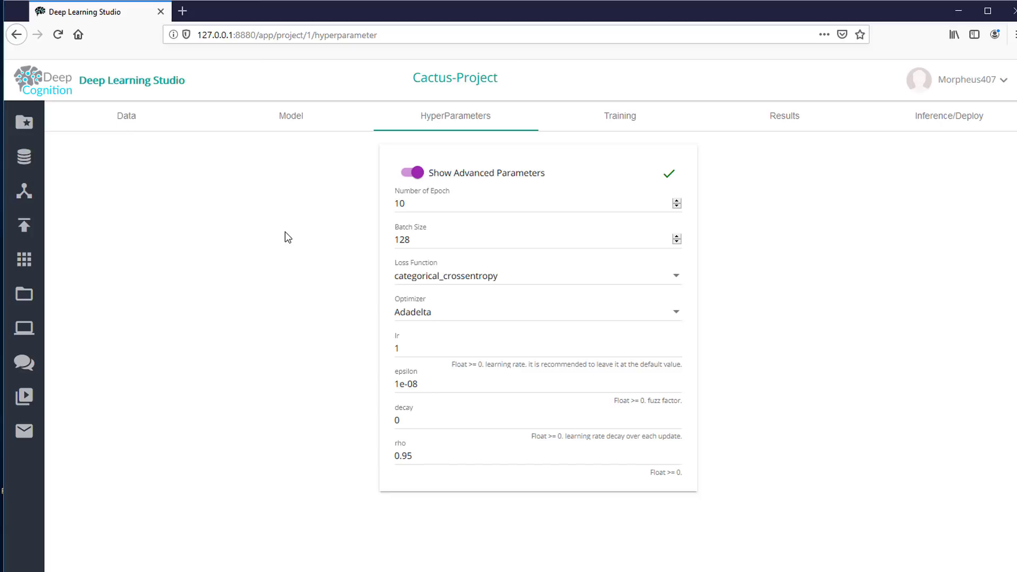
{"action": "left_click", "coordinate": [469, 200]}
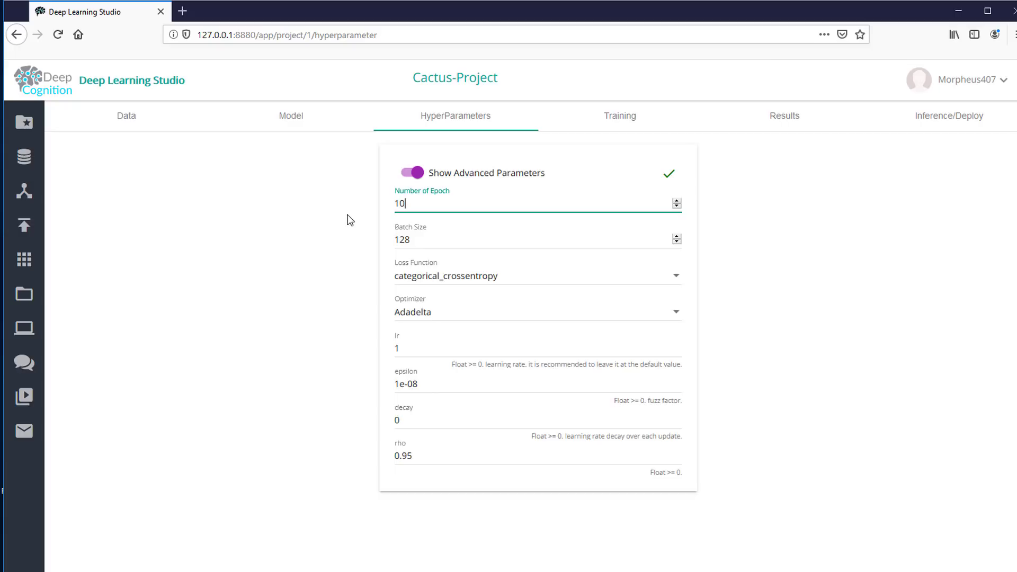
{"action": "left_click", "coordinate": [413, 237]}
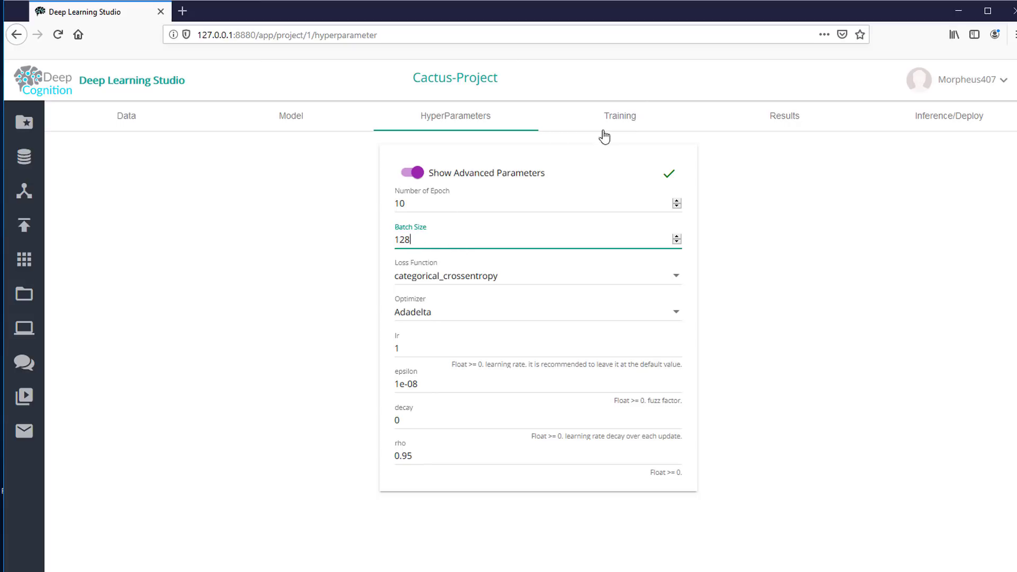
- Examine the training dashboard's loss and accuracy graphs and its performance readings
{"action": "left_click", "coordinate": [614, 118]}
{"action": "scroll", "coordinate": [294, 275], "scroll_direction": "down", "scroll_amount": 3}
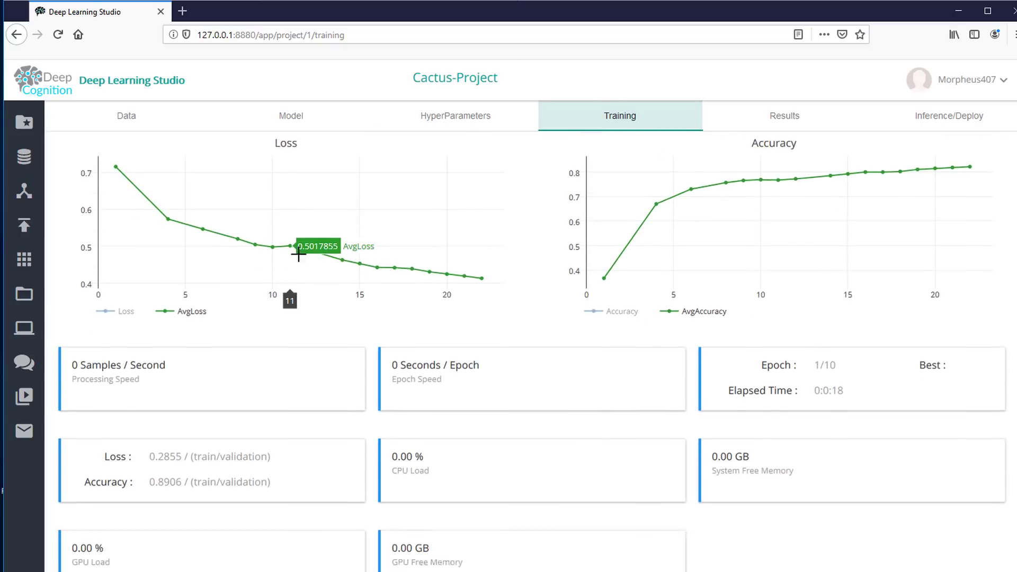
{"action": "scroll", "coordinate": [487, 371], "scroll_direction": "up", "scroll_amount": 2}
{"action": "scroll", "coordinate": [501, 391], "scroll_direction": "up", "scroll_amount": 1}
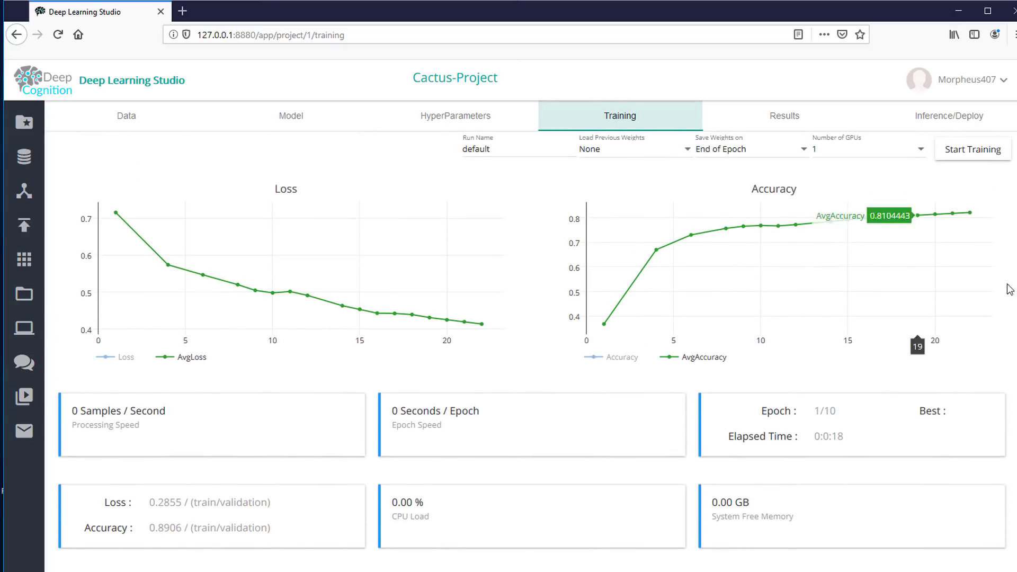
{"action": "scroll", "coordinate": [784, 417], "scroll_direction": "down", "scroll_amount": 1}
{"action": "scroll", "coordinate": [784, 417], "scroll_direction": "down", "scroll_amount": 1}
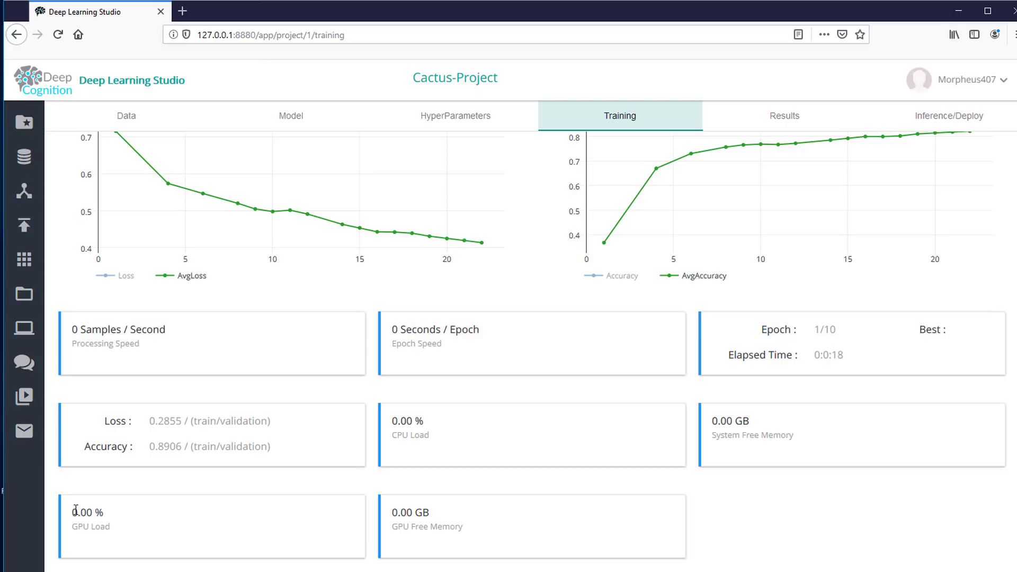
- Highlight the GPU load and GPU free memory readings on the training dashboard for inspection
{"action": "left_click_drag", "start_coordinate": [72, 511], "coordinate": [98, 509]}
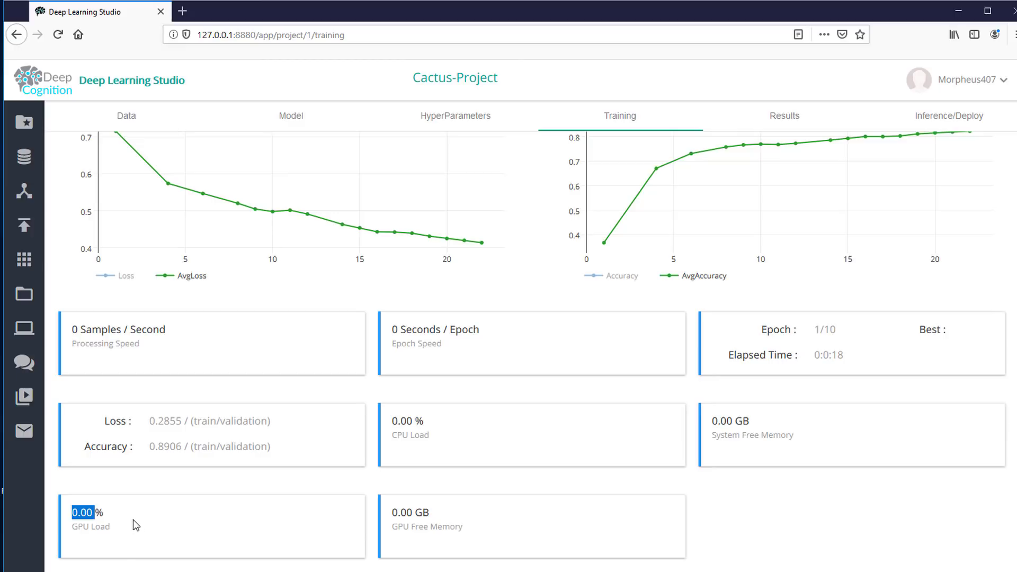
{"action": "left_click", "coordinate": [402, 515]}
{"action": "triple_click", "coordinate": [402, 515]}
{"action": "left_click", "coordinate": [276, 529]}
{"action": "scroll", "coordinate": [276, 529], "scroll_direction": "up", "scroll_amount": 3}
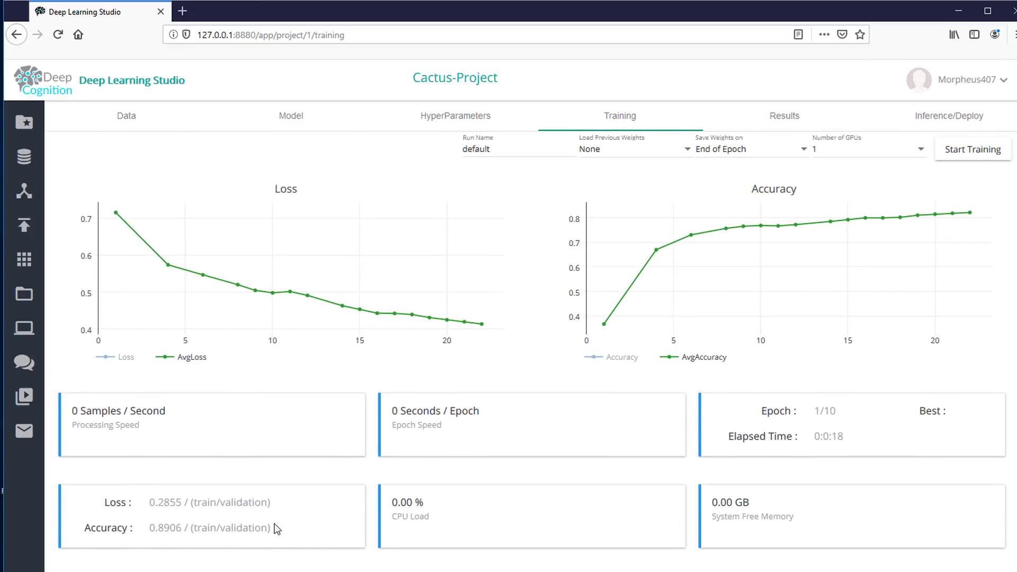
{"action": "scroll", "coordinate": [276, 528], "scroll_direction": "down", "scroll_amount": 3}
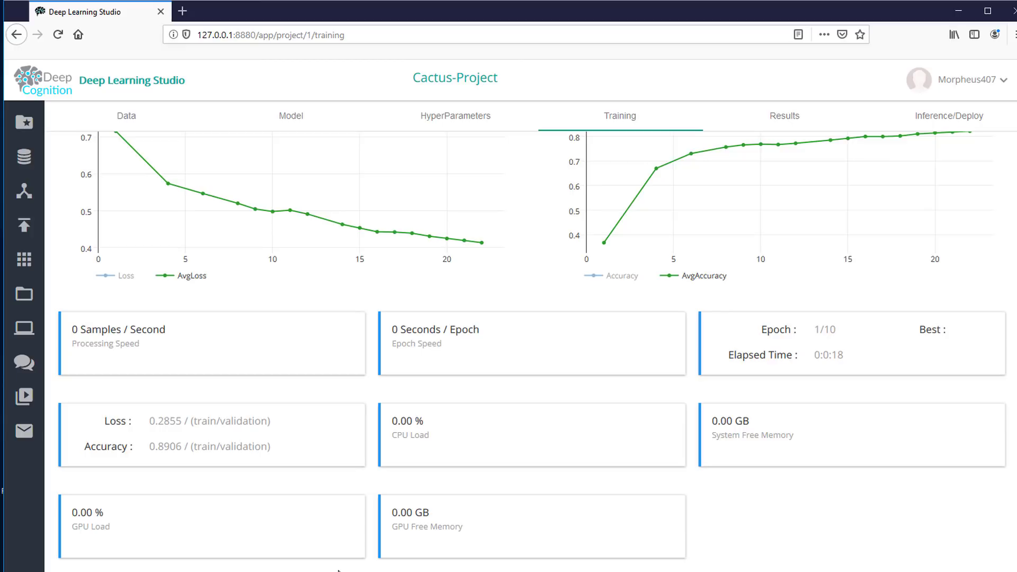
- Go back to the hyperparameters and review the batch size setting
{"action": "left_click", "coordinate": [469, 120]}
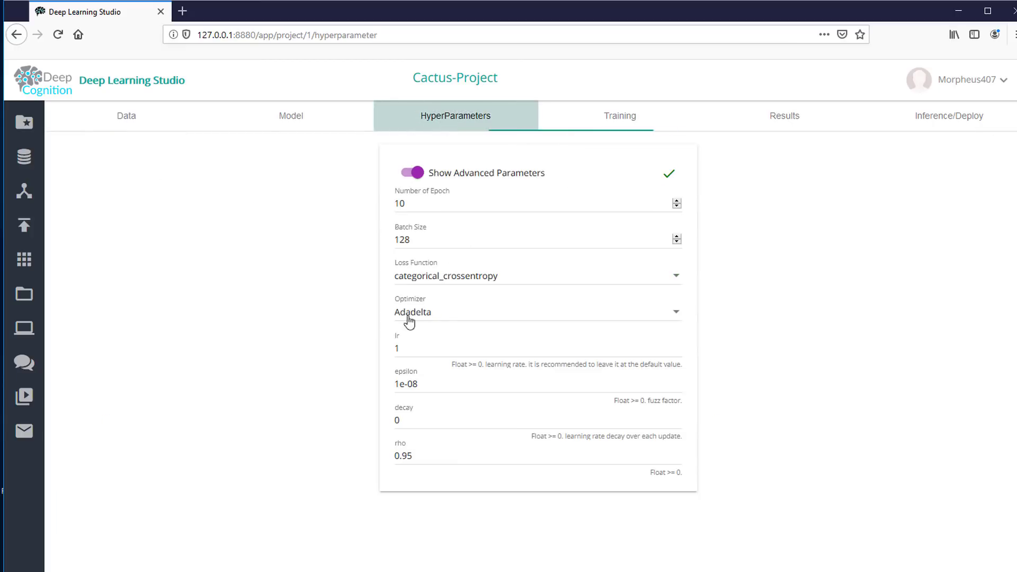
{"action": "left_click", "coordinate": [414, 242]}
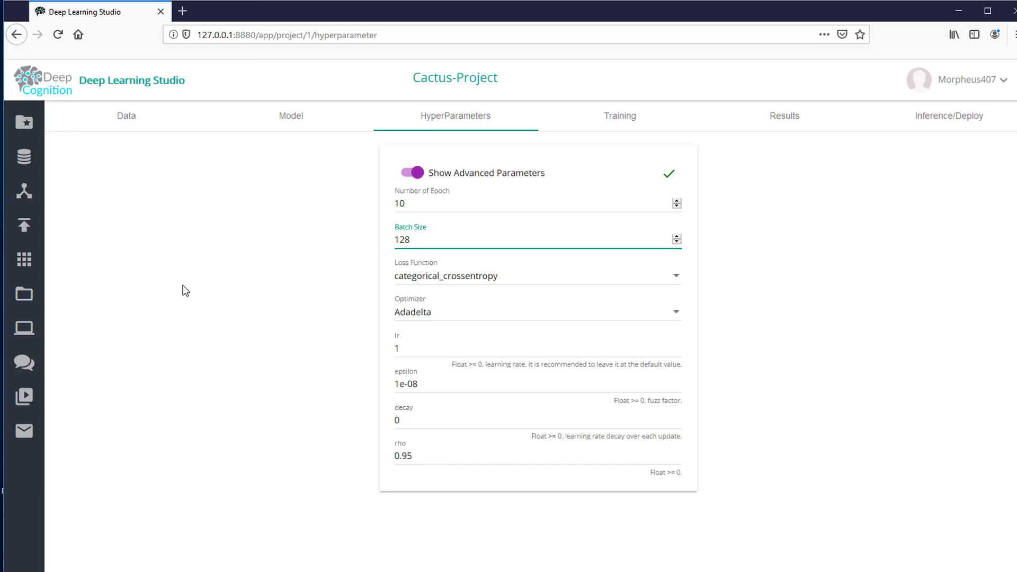
{"action": "left_click", "coordinate": [272, 302]}
- Examine the available loss functions for the project, keeping categorical_crossentropy selected
{"action": "left_click", "coordinate": [467, 281]}
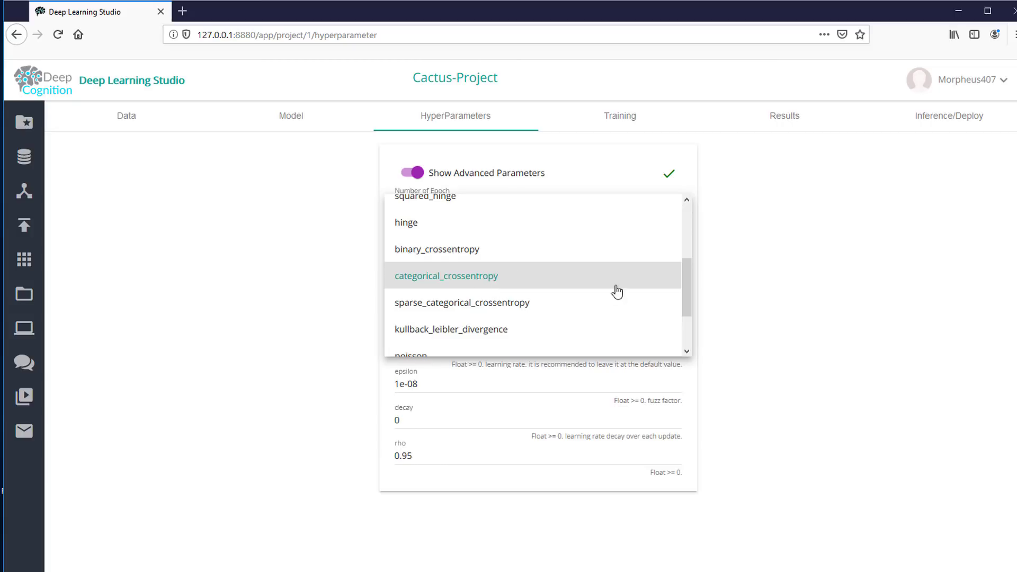
{"action": "scroll", "coordinate": [609, 299], "scroll_direction": "up", "scroll_amount": 3}
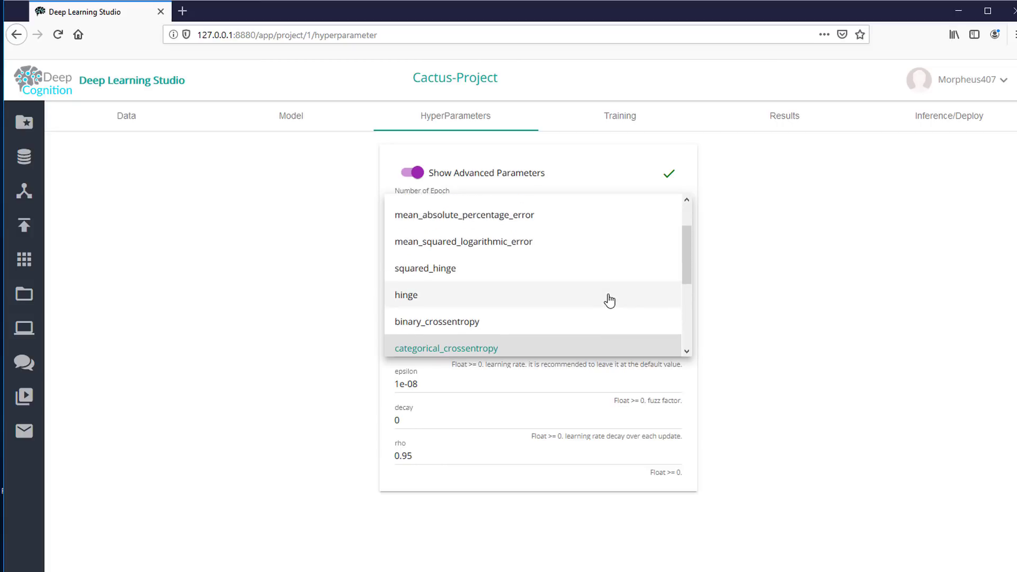
{"action": "scroll", "coordinate": [609, 300], "scroll_direction": "up", "scroll_amount": 2}
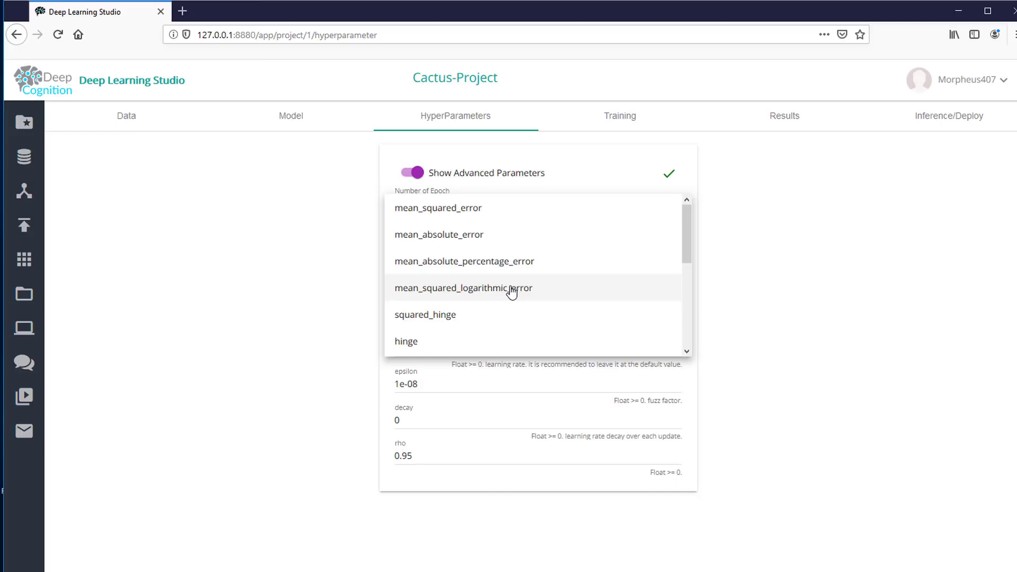
{"action": "scroll", "coordinate": [511, 291], "scroll_direction": "down", "scroll_amount": 3}
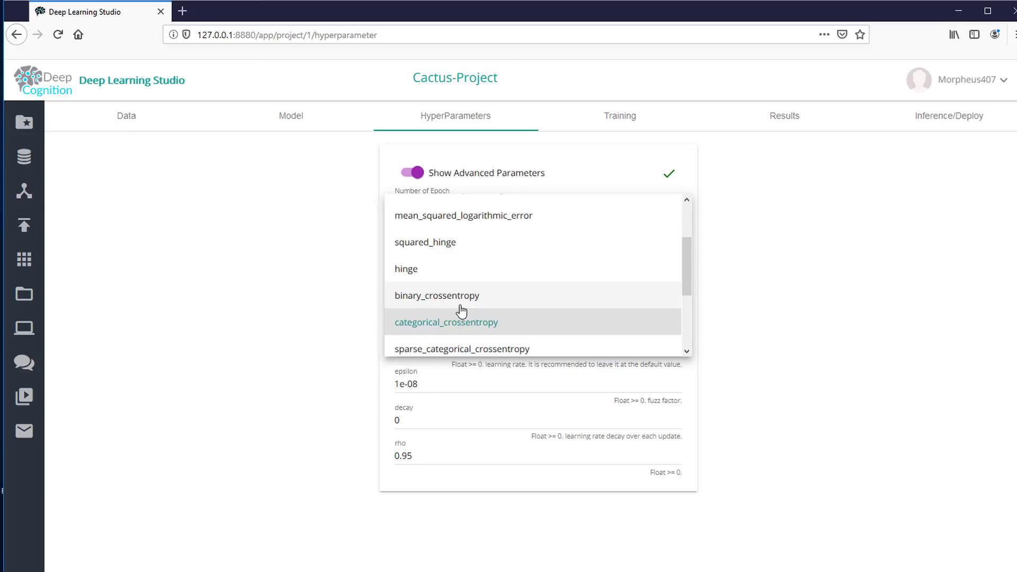
{"action": "scroll", "coordinate": [461, 310], "scroll_direction": "down", "scroll_amount": 3}
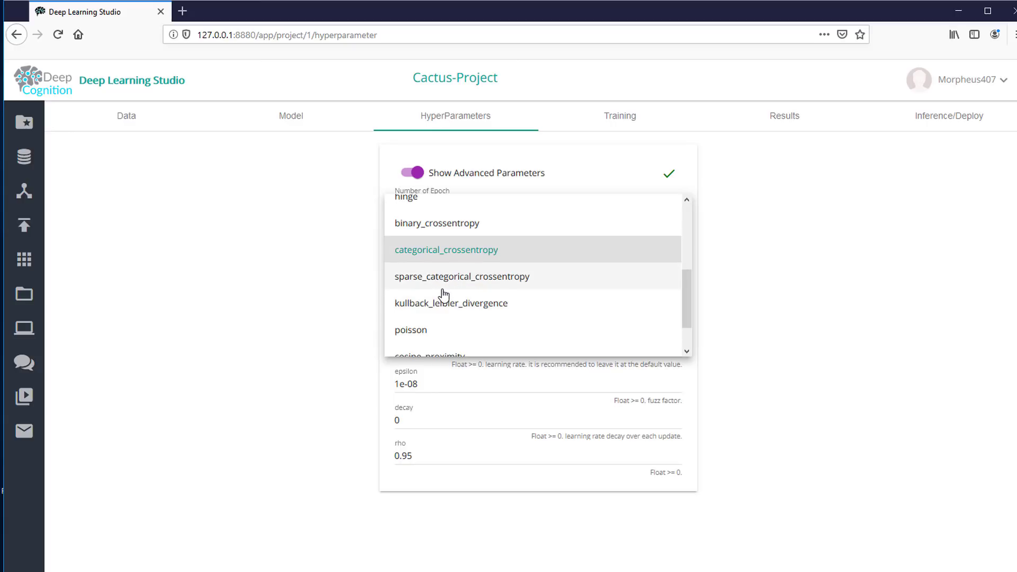
{"action": "scroll", "coordinate": [444, 294], "scroll_direction": "down", "scroll_amount": 2}
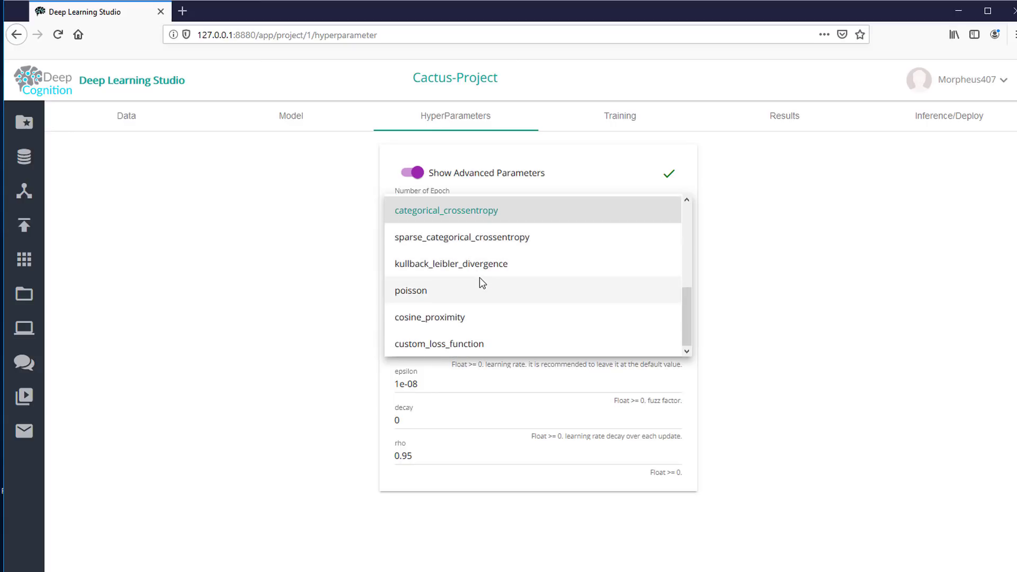
{"action": "scroll", "coordinate": [530, 311], "scroll_direction": "up", "scroll_amount": 2}
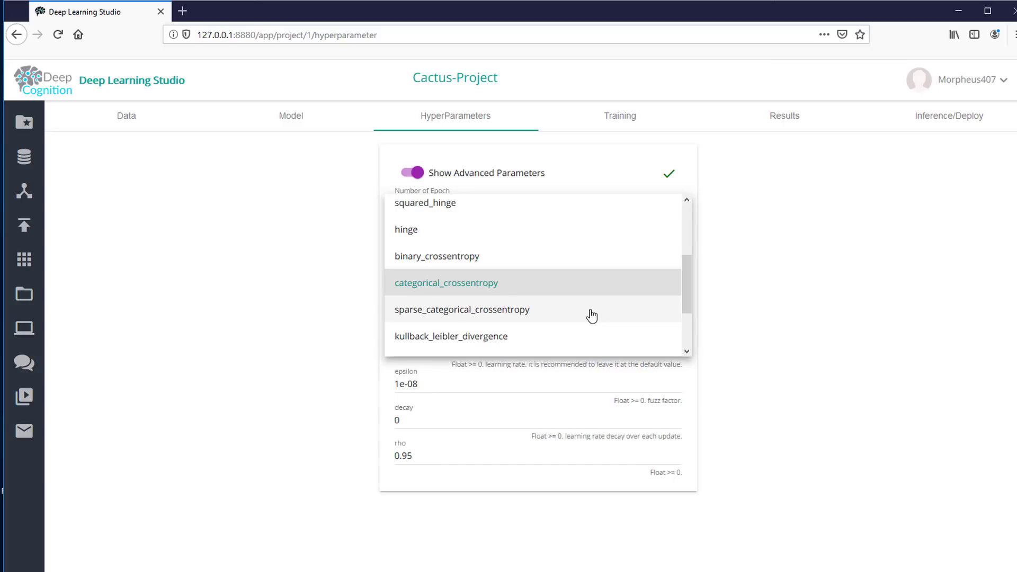
{"action": "scroll", "coordinate": [592, 316], "scroll_direction": "up", "scroll_amount": 3}
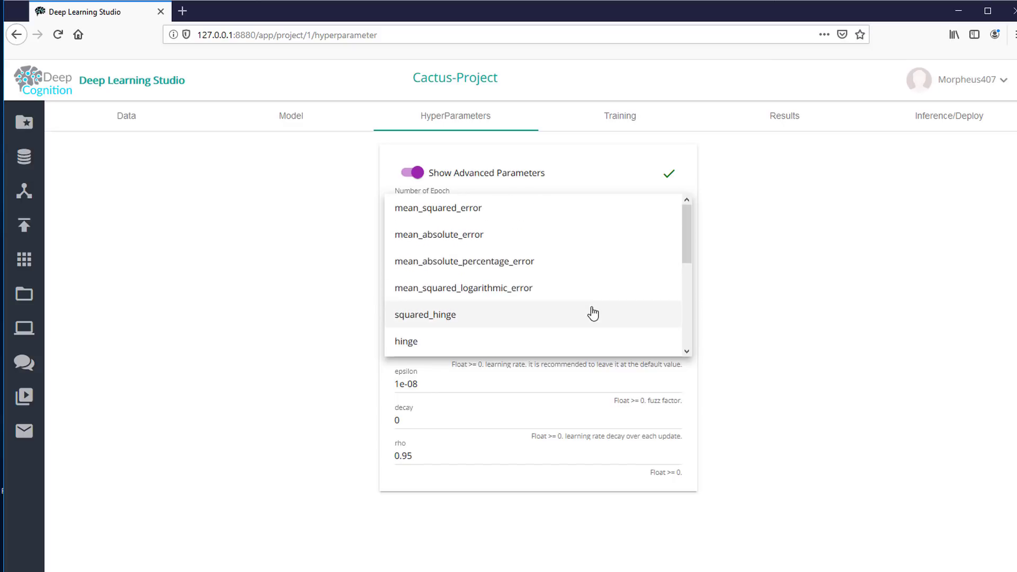
{"action": "scroll", "coordinate": [609, 303], "scroll_direction": "down", "scroll_amount": 4}
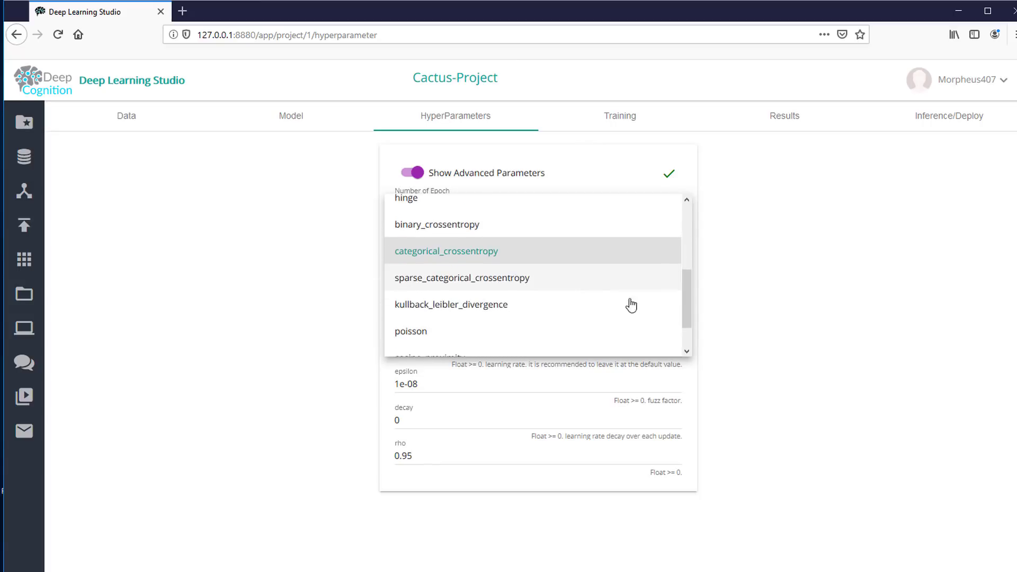
{"action": "left_click", "coordinate": [775, 304]}
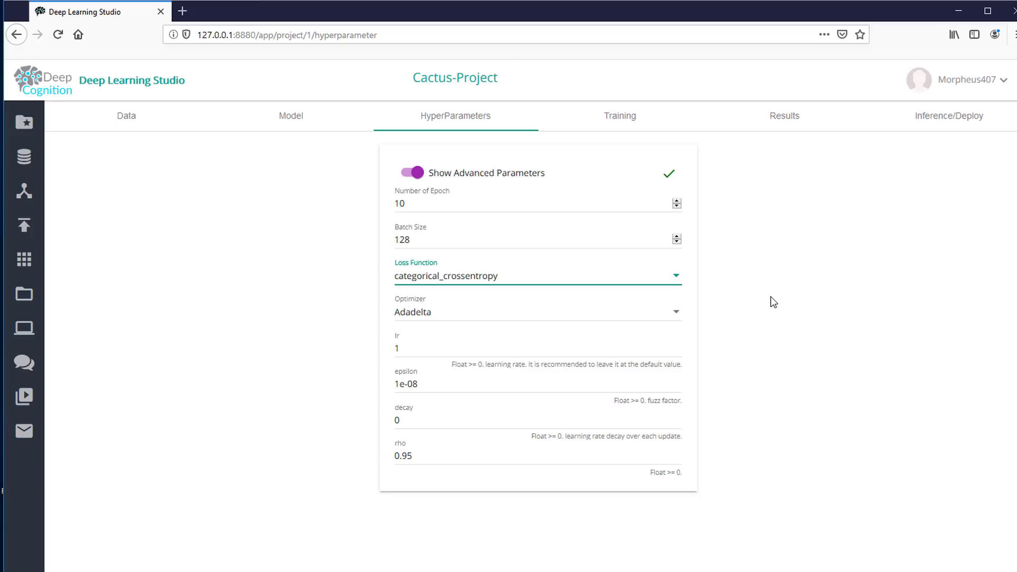
{"action": "left_click", "coordinate": [831, 334]}
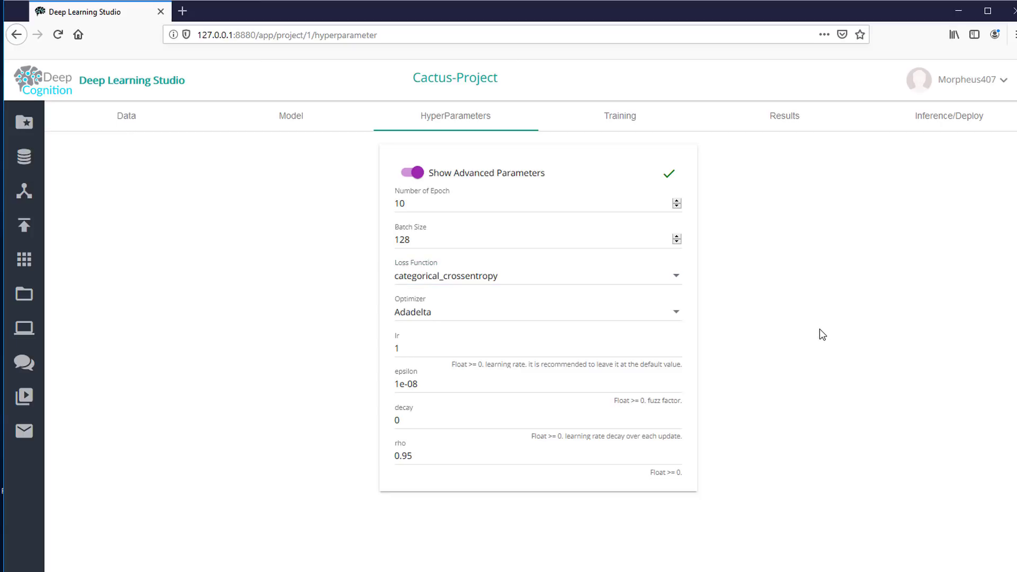
- Review the available optimizers and set the optimizer to RMSprop
{"action": "left_click", "coordinate": [671, 317]}
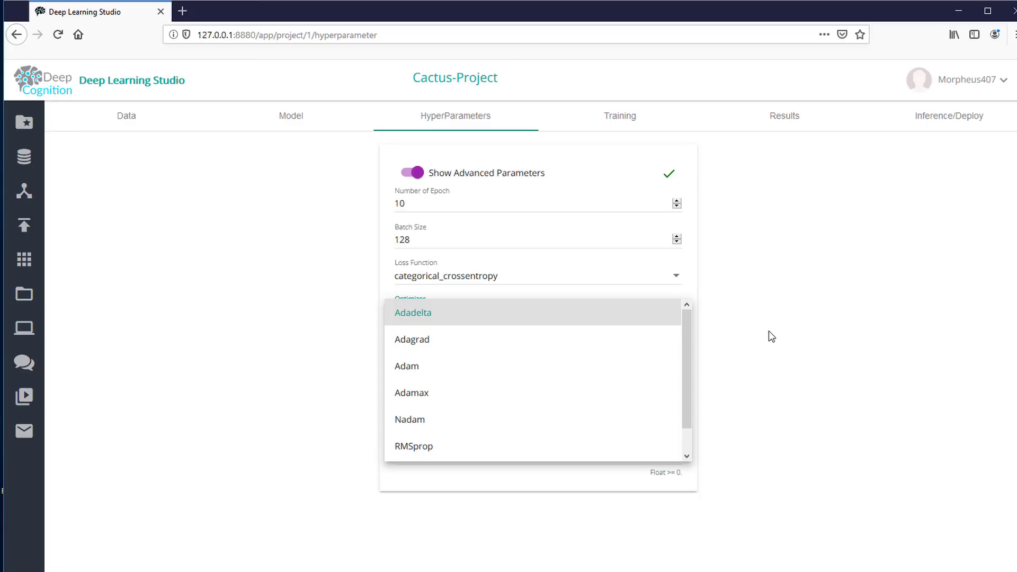
{"action": "scroll", "coordinate": [643, 366], "scroll_direction": "down", "scroll_amount": 1}
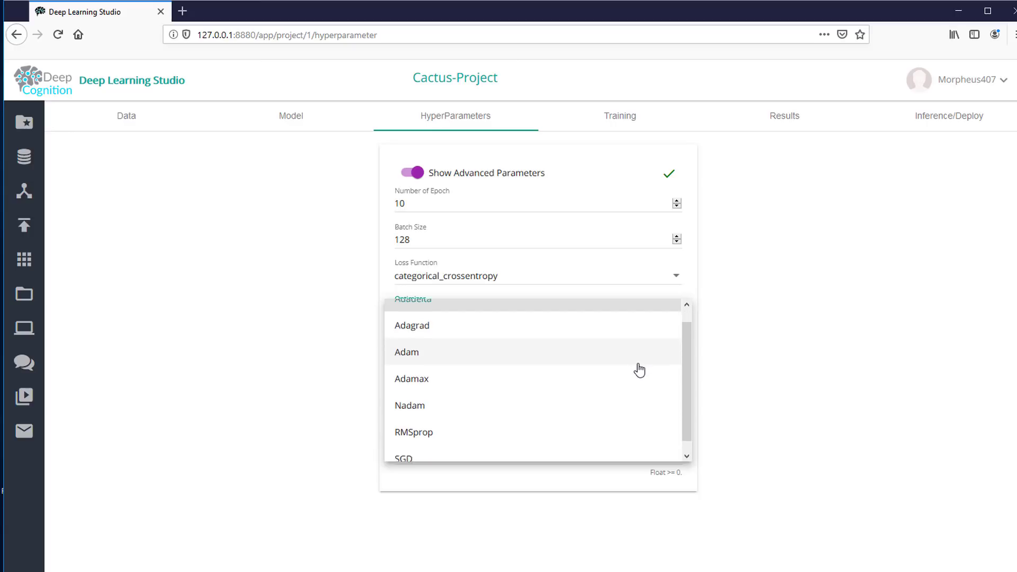
{"action": "scroll", "coordinate": [639, 370], "scroll_direction": "up", "scroll_amount": 1}
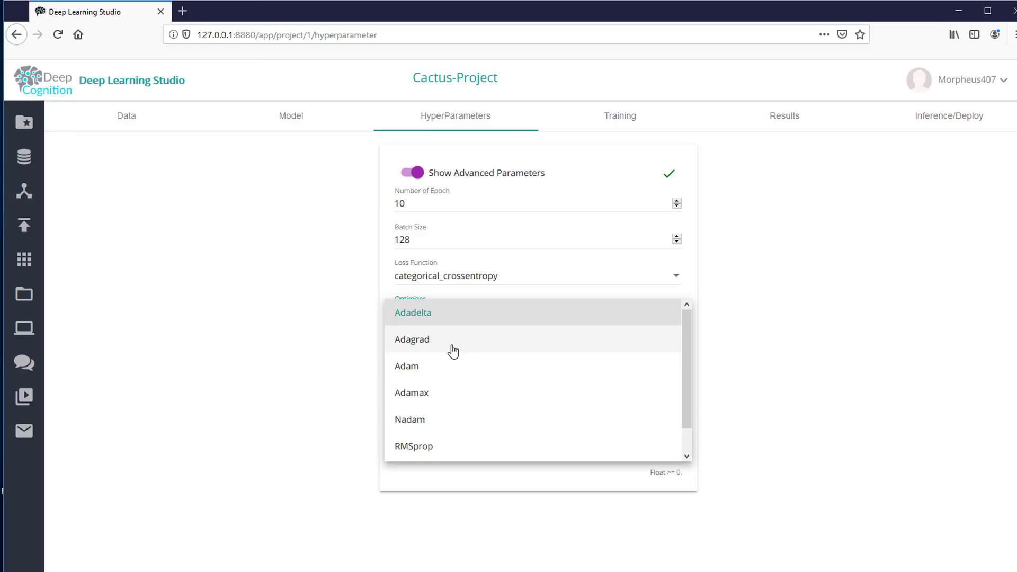
{"action": "scroll", "coordinate": [453, 350], "scroll_direction": "down", "scroll_amount": 1}
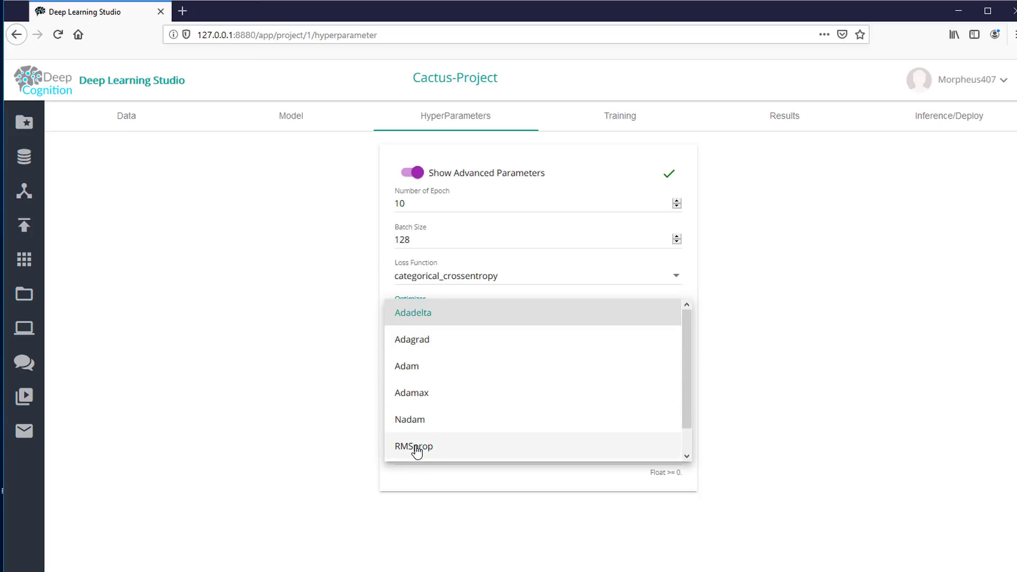
{"action": "scroll", "coordinate": [418, 449], "scroll_direction": "down", "scroll_amount": 1}
{"action": "scroll", "coordinate": [426, 433], "scroll_direction": "up", "scroll_amount": 1}
{"action": "left_click", "coordinate": [430, 446]}
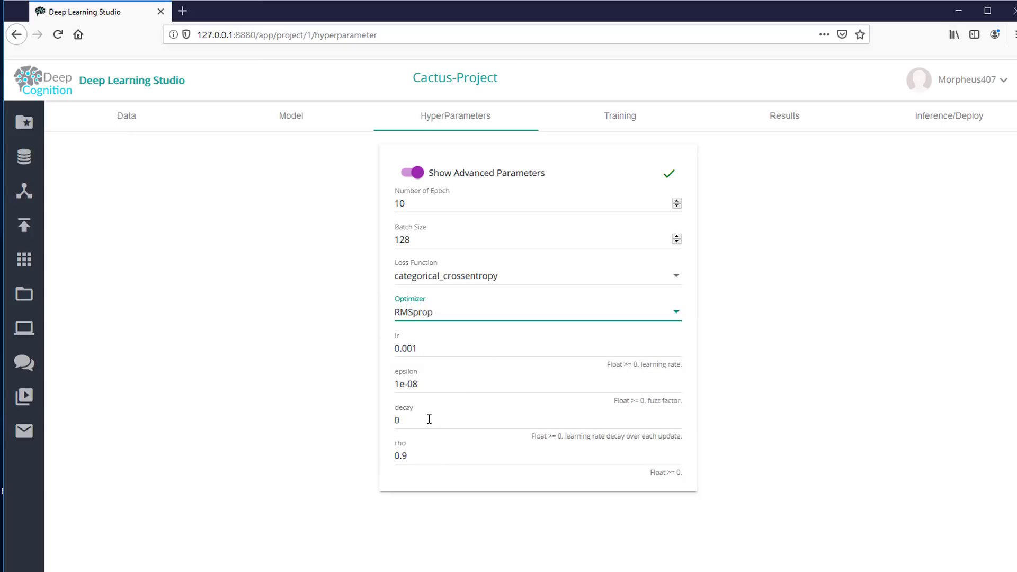
- Highlight the rho value of the RMSprop optimizer for inspection
{"action": "left_click", "coordinate": [451, 457]}
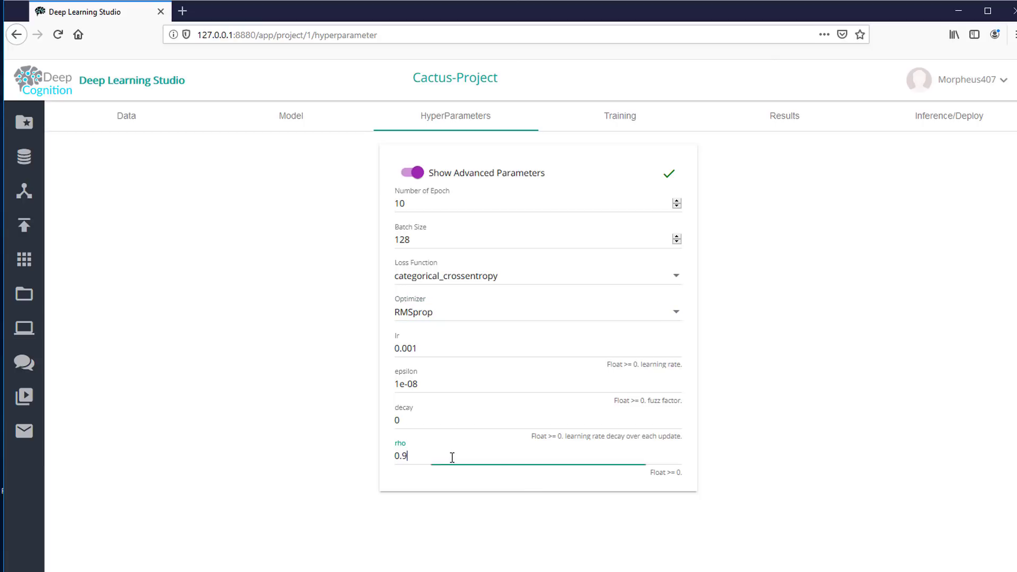
{"action": "left_click_drag", "start_coordinate": [452, 458], "coordinate": [385, 456]}
{"action": "left_click", "coordinate": [373, 458]}
- Look through the optimizer choices again and set the optimizer back to Adadelta
{"action": "left_click", "coordinate": [418, 318]}
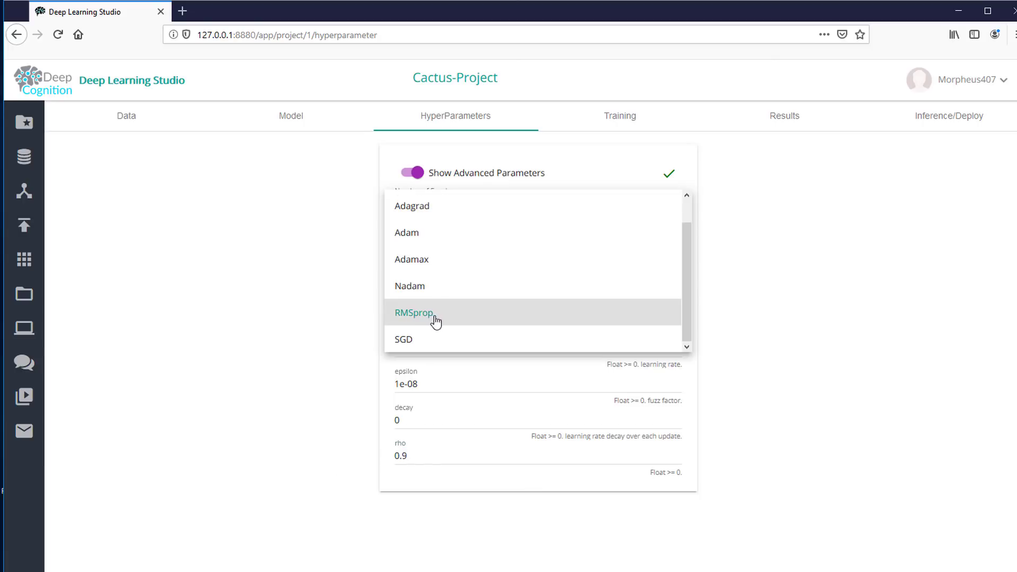
{"action": "scroll", "coordinate": [431, 320], "scroll_direction": "up", "scroll_amount": 1}
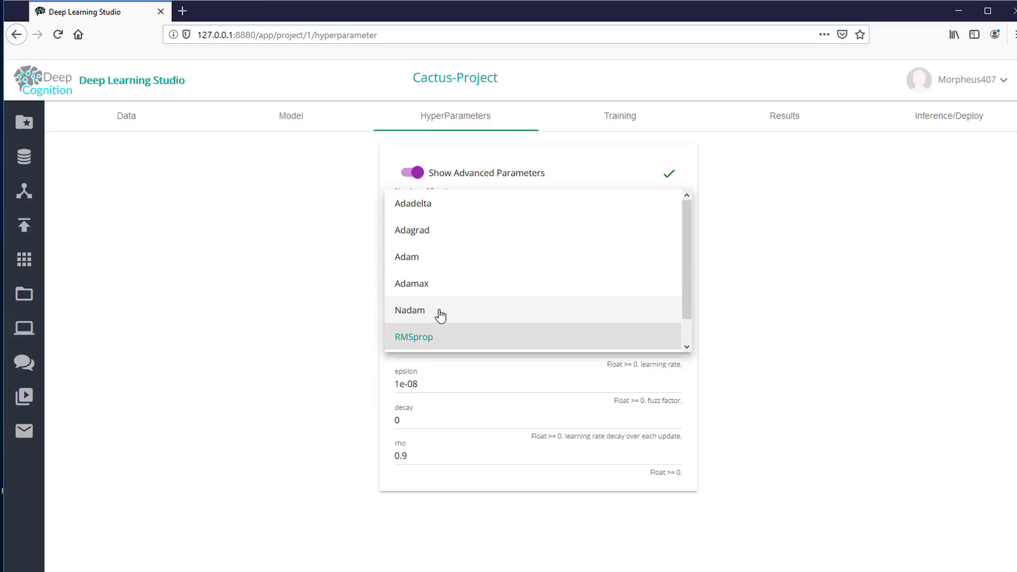
{"action": "scroll", "coordinate": [439, 316], "scroll_direction": "down", "scroll_amount": 1}
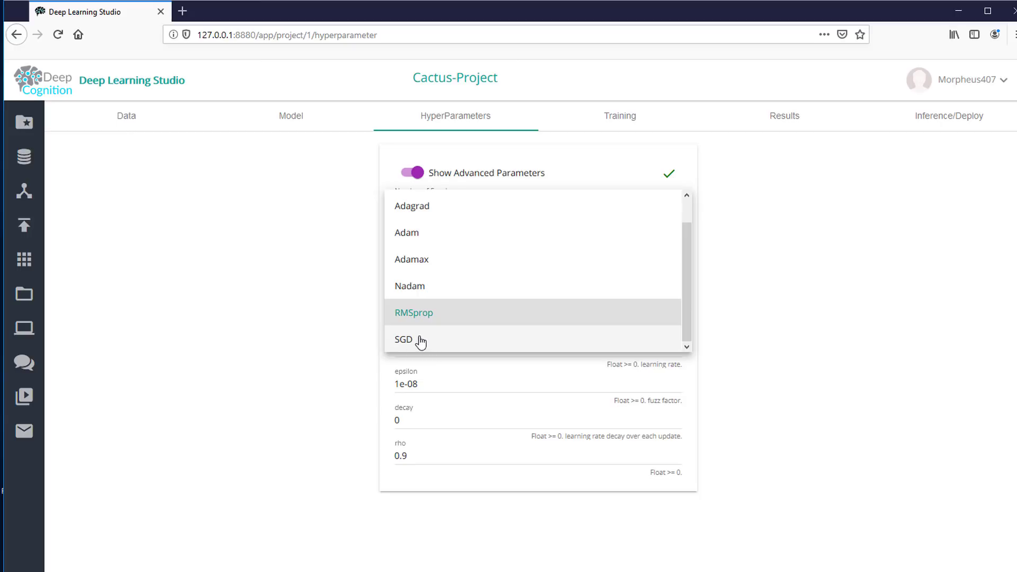
{"action": "scroll", "coordinate": [478, 321], "scroll_direction": "up", "scroll_amount": 1}
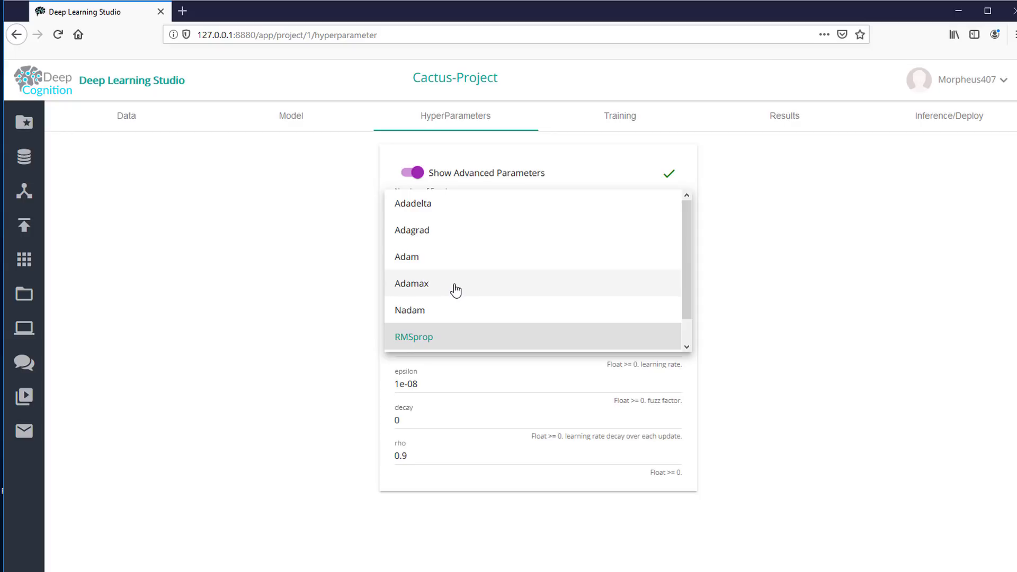
{"action": "left_click", "coordinate": [422, 206]}
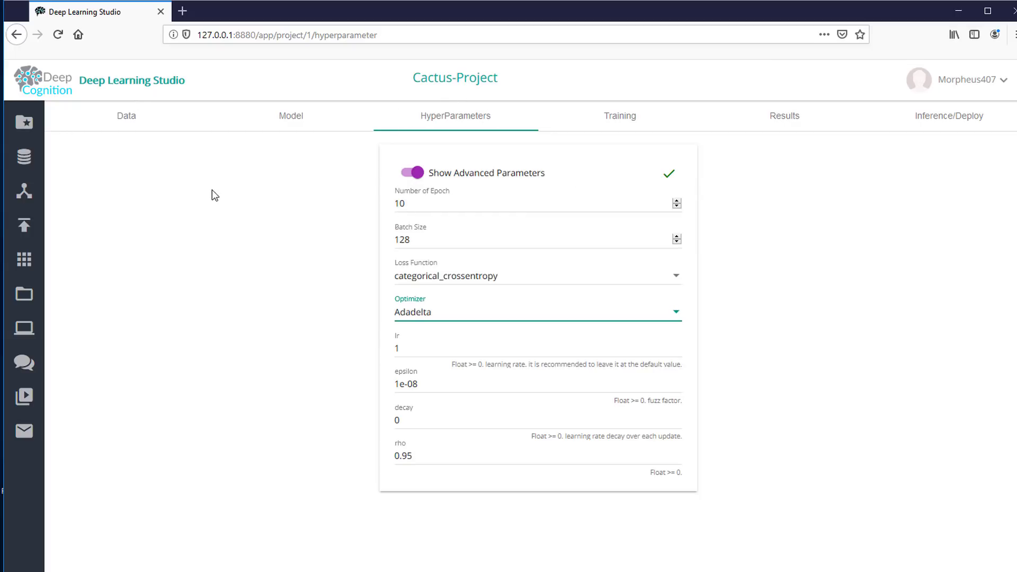
- Switch the optimizer to Nadam and after that to Adagrad to compare their advanced parameters
{"action": "left_click", "coordinate": [407, 316]}
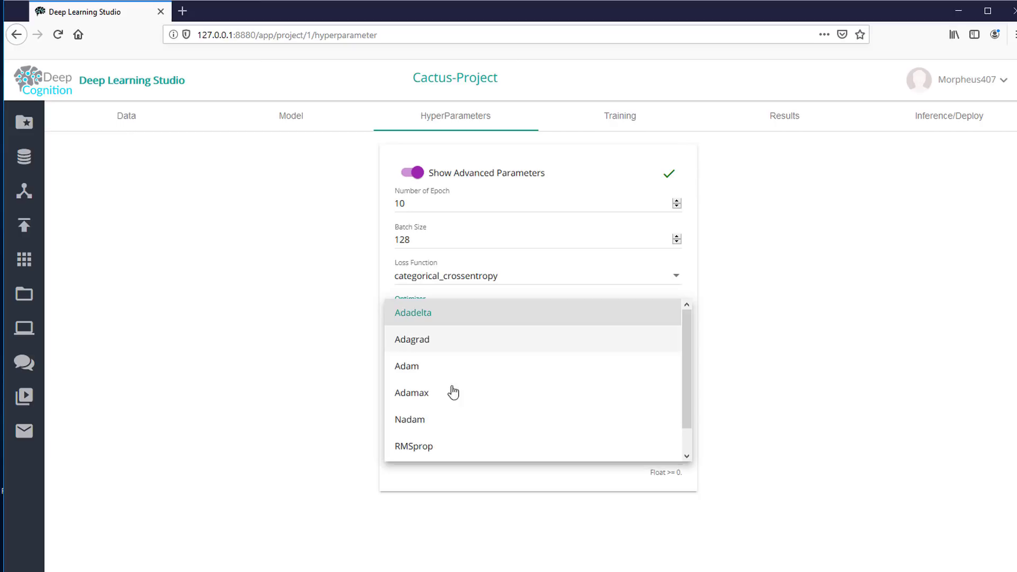
{"action": "left_click", "coordinate": [435, 428]}
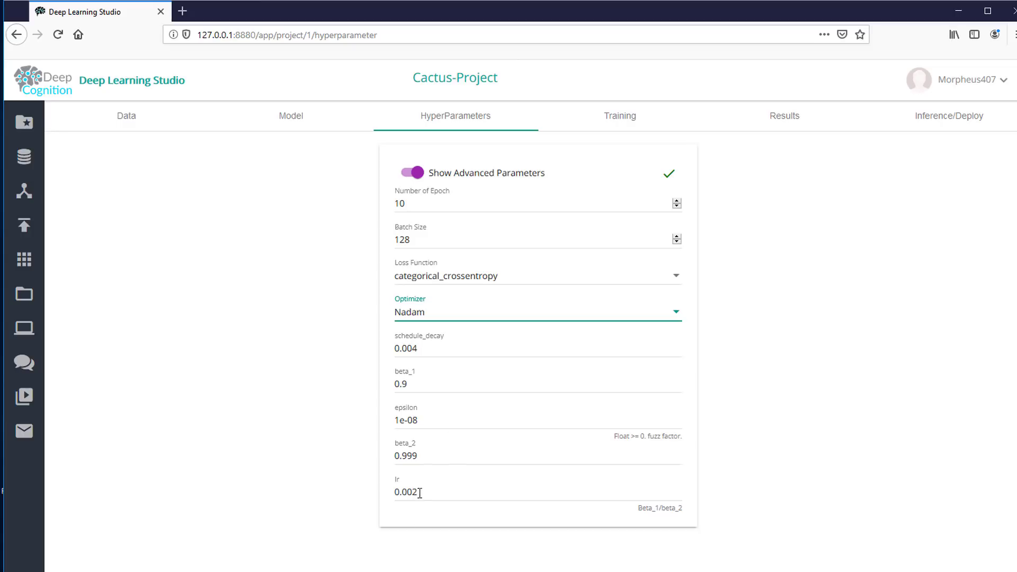
{"action": "left_click", "coordinate": [420, 318]}
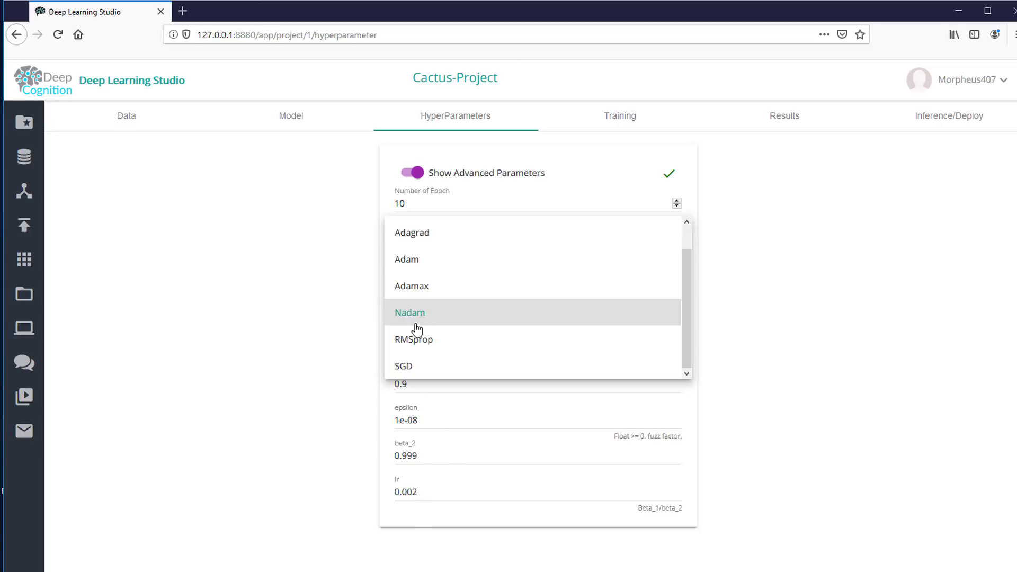
{"action": "left_click", "coordinate": [434, 237]}
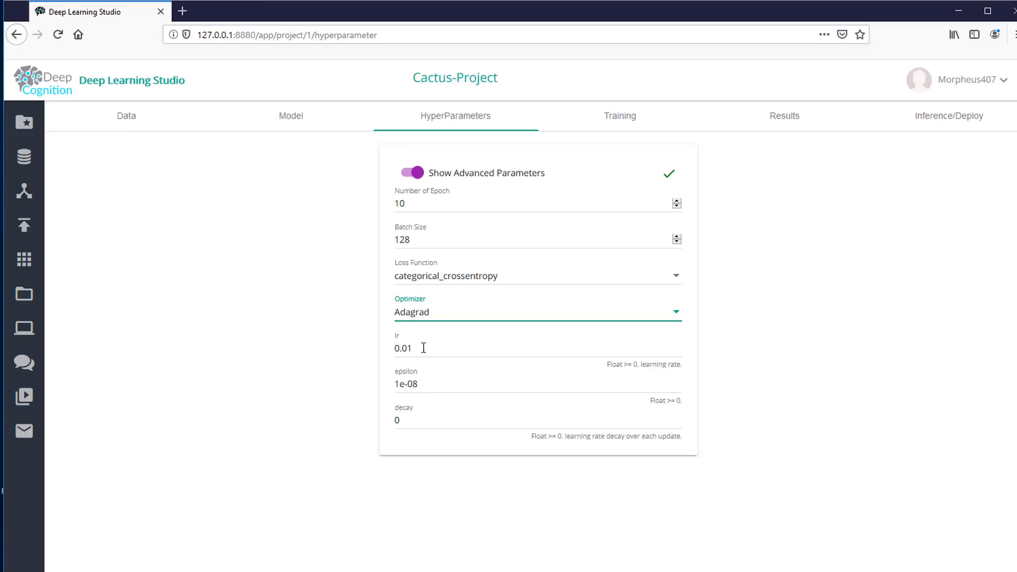
- Switch the optimizer to Adadelta and after that to Adam to compare their advanced parameters
{"action": "left_click", "coordinate": [424, 317]}
{"action": "left_click", "coordinate": [441, 291]}
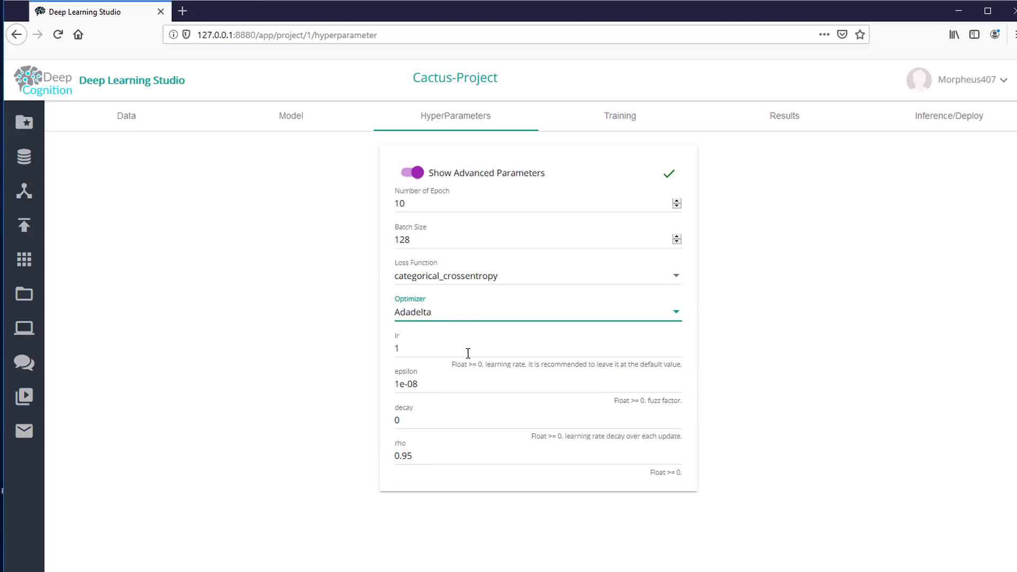
{"action": "left_click", "coordinate": [447, 315]}
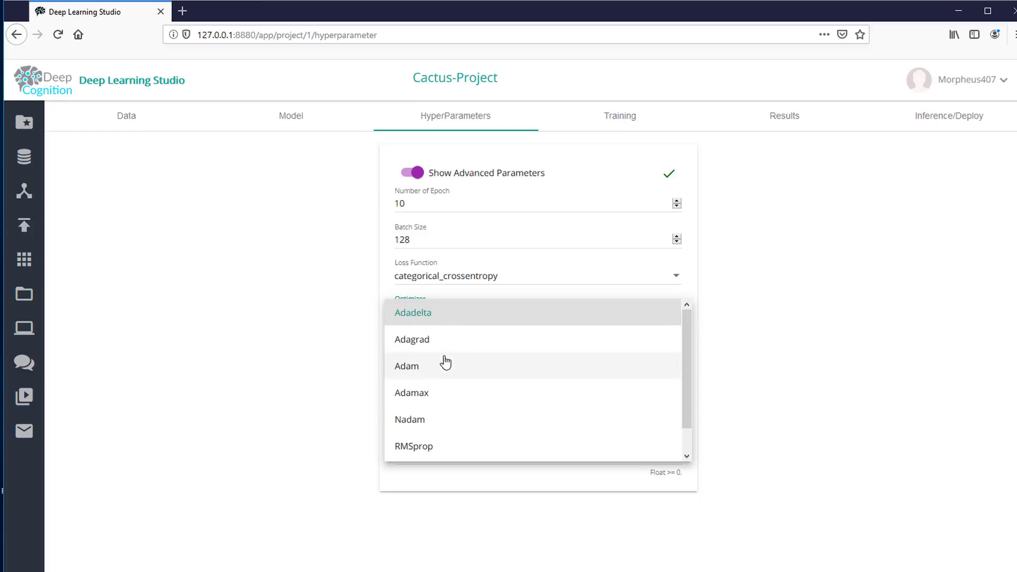
{"action": "left_click", "coordinate": [429, 363]}
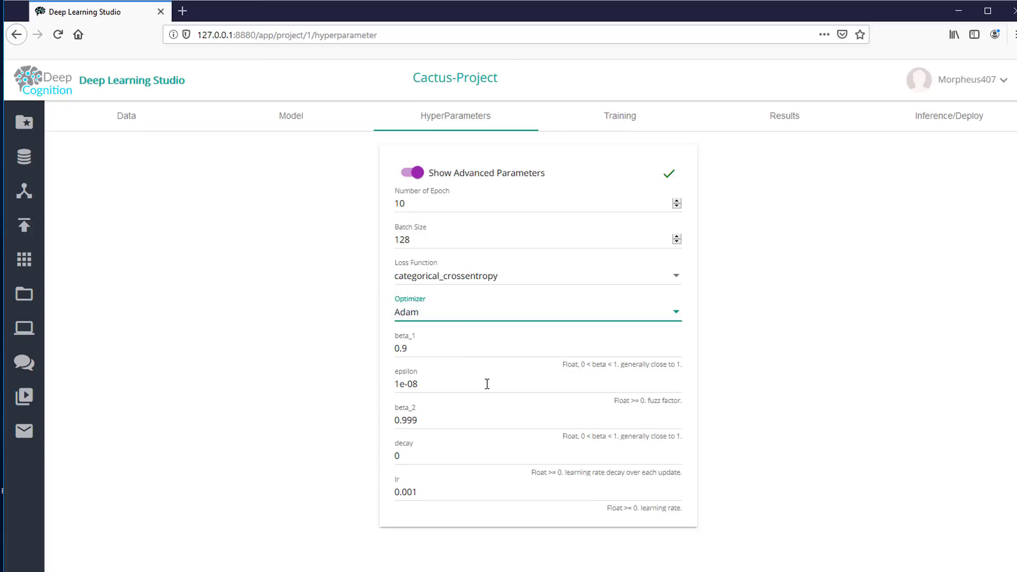
- Switch the optimizer to Nadam and after that to SGD to compare their advanced parameters
{"action": "left_click", "coordinate": [471, 319]}
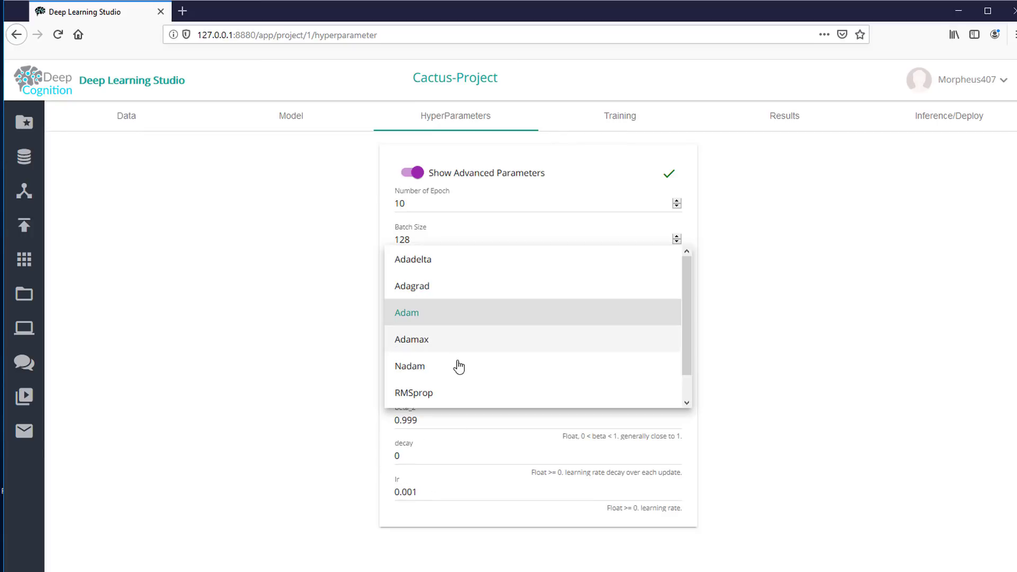
{"action": "left_click", "coordinate": [442, 364]}
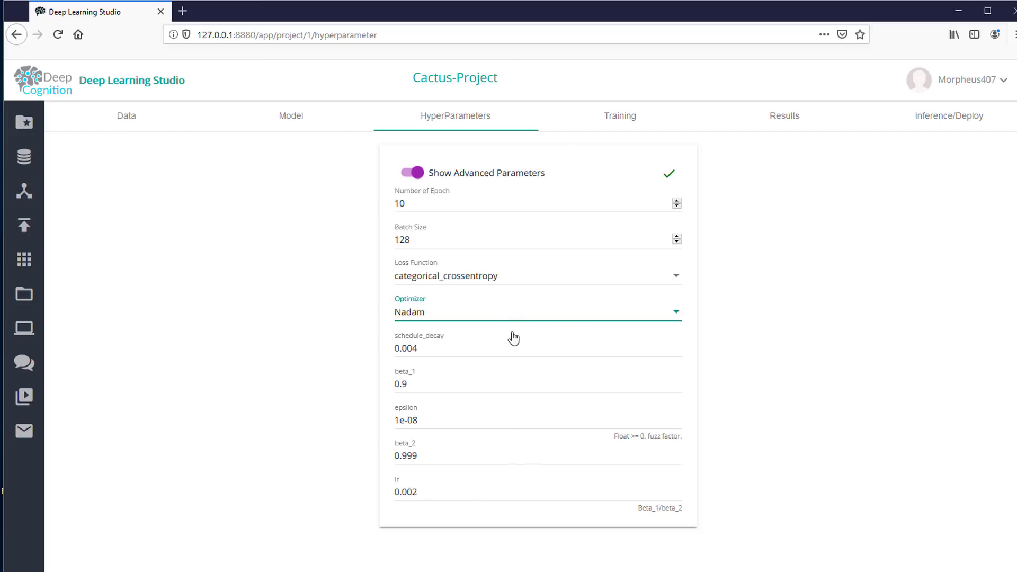
{"action": "left_click", "coordinate": [507, 318]}
{"action": "left_click", "coordinate": [450, 369]}
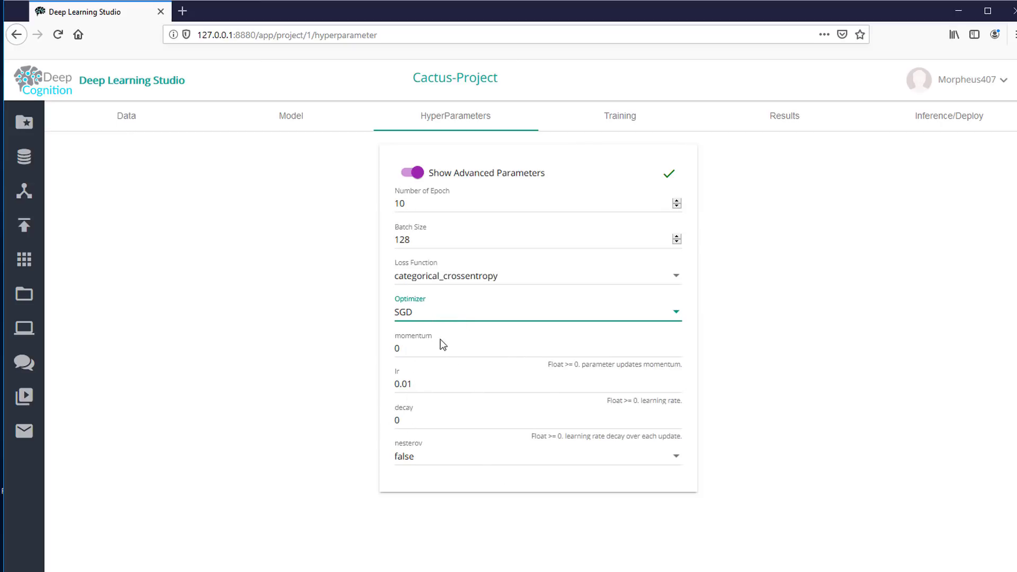
- Set the optimizer to RMSprop and highlight part of its learning rate value for inspection
{"action": "left_click", "coordinate": [453, 312]}
{"action": "left_click", "coordinate": [441, 290]}
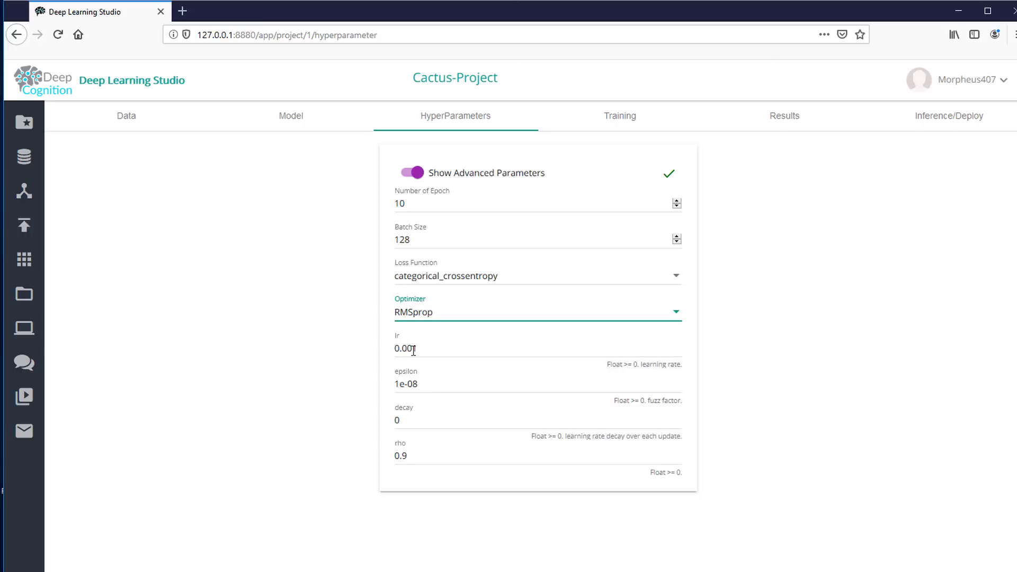
{"action": "left_click", "coordinate": [418, 347]}
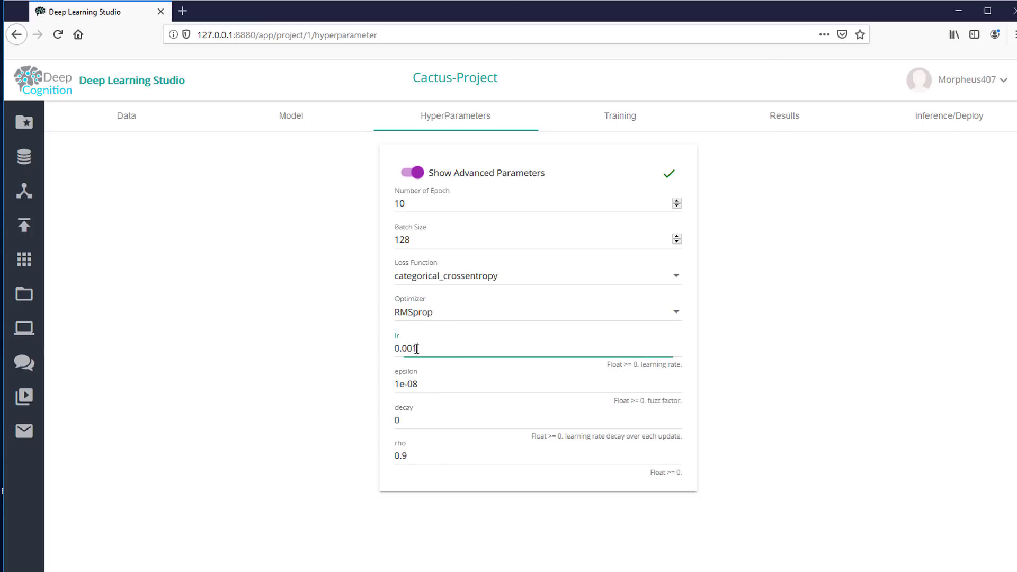
{"action": "left_click_drag", "start_coordinate": [418, 347], "coordinate": [412, 348]}
{"action": "left_click", "coordinate": [350, 328]}
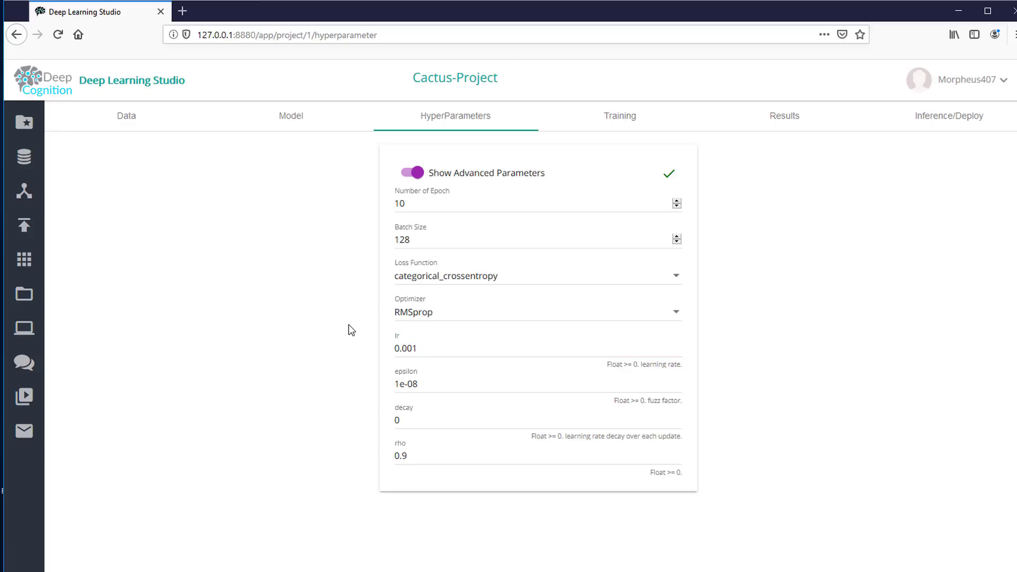